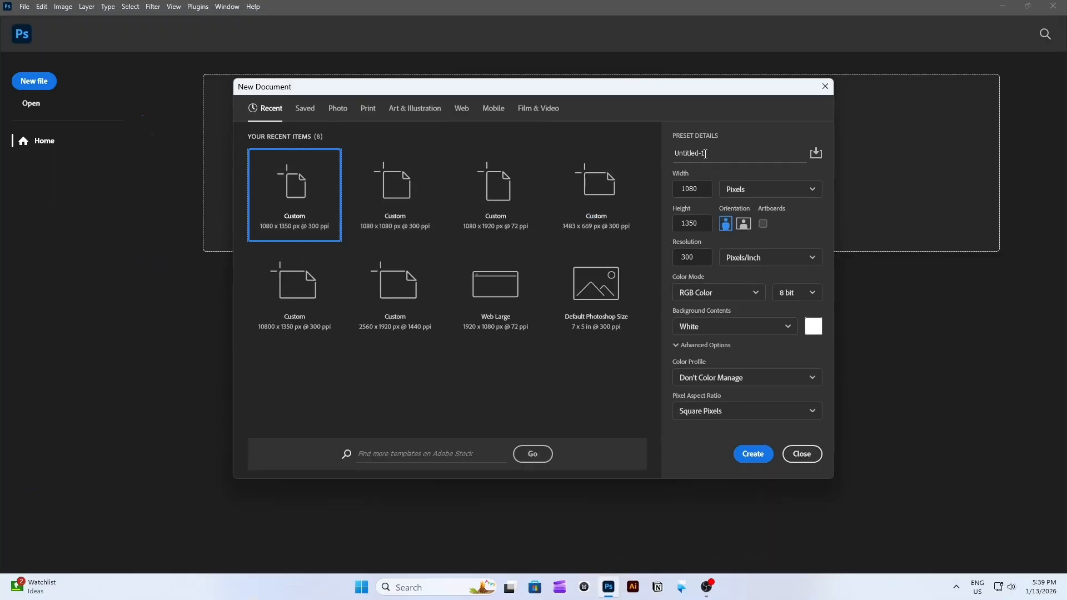
Step: Create a 1080 x 1350 px RGB document at 300 pixels/inch named "Burger post desgin"
text(Burger post desgin)
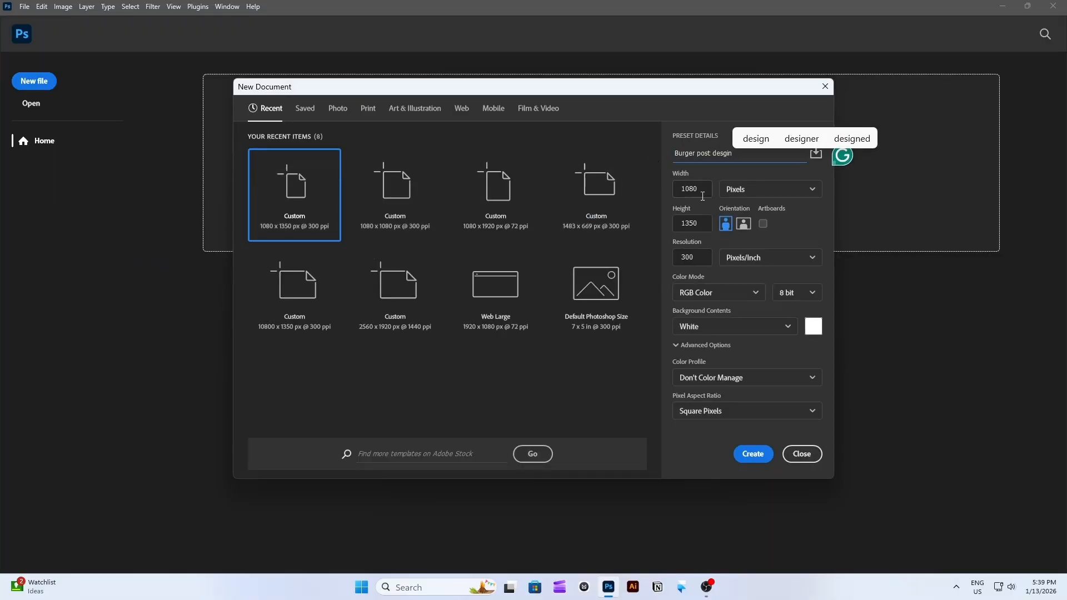
key(Tab)
key(Tab)
key(Tab)
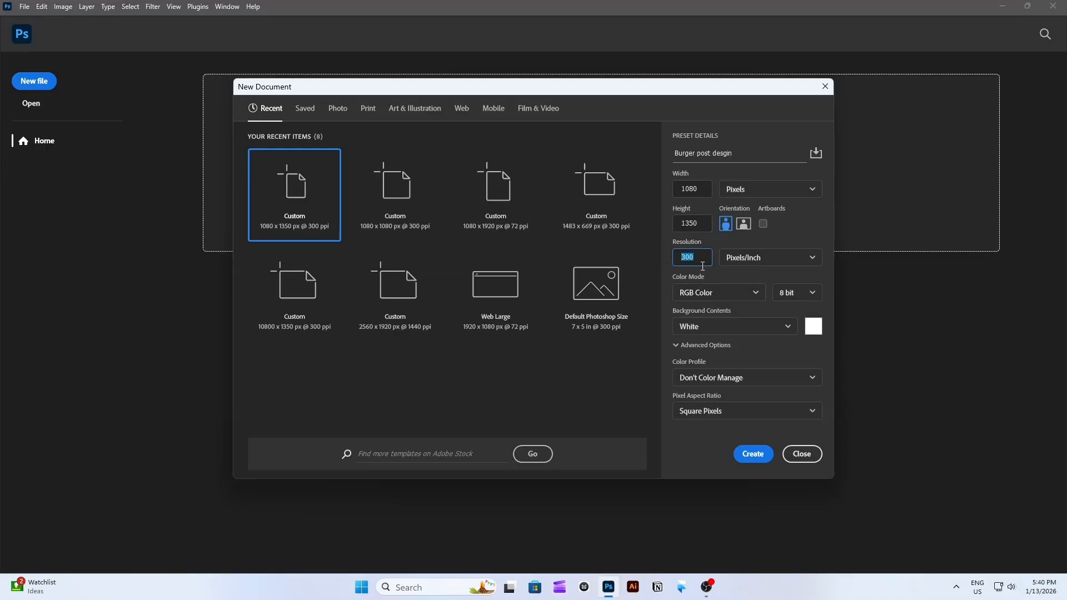
click(753, 454)
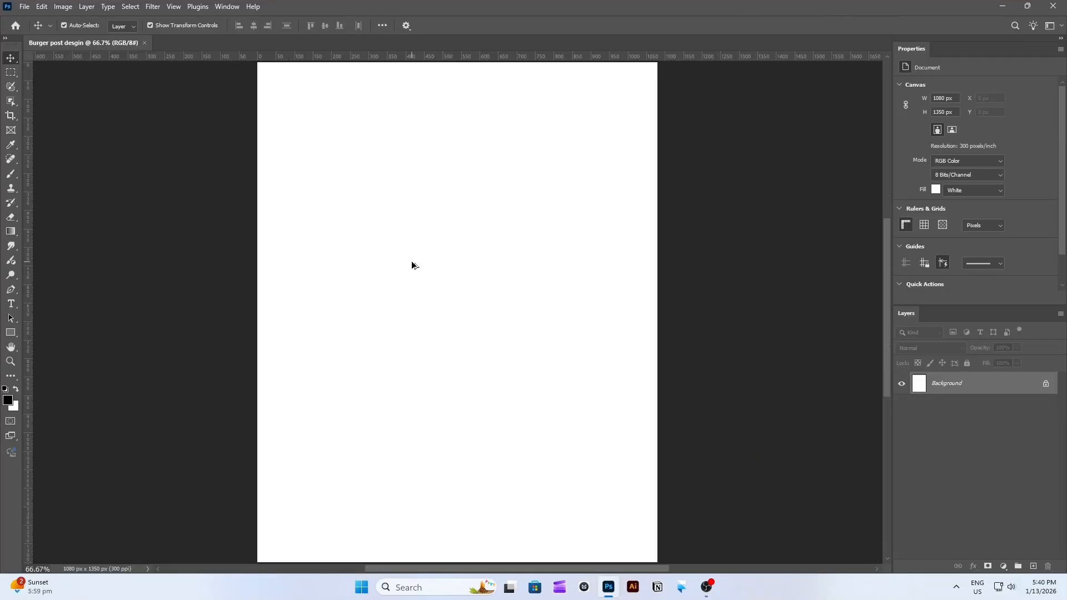
Step: Show the grid over the blank canvas
scroll(413, 266, down, 1)
key(h)
drag(374, 262, 436, 261)
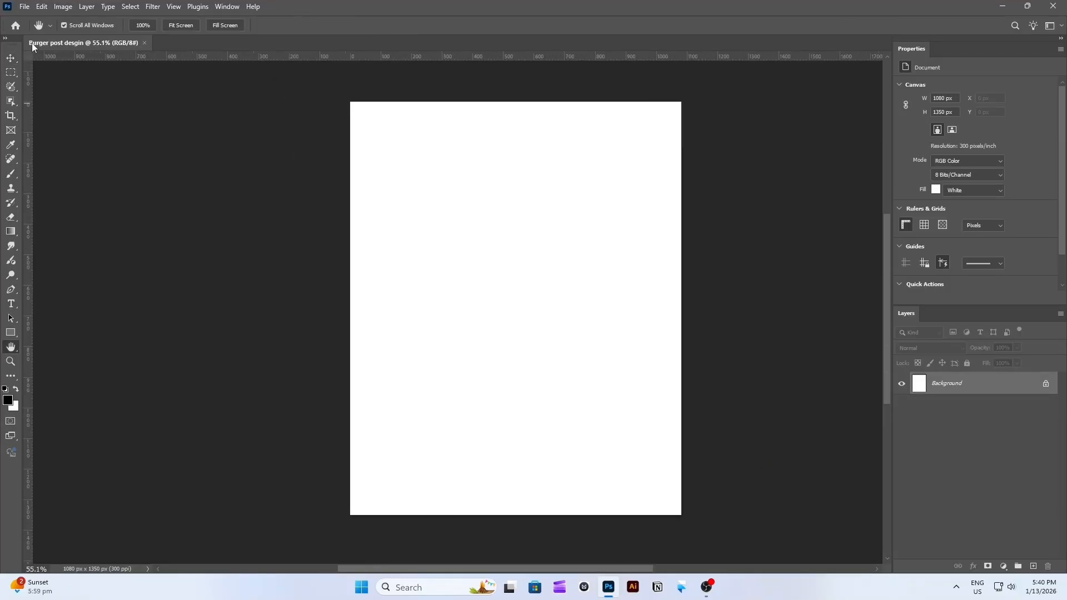
key(v)
click(173, 8)
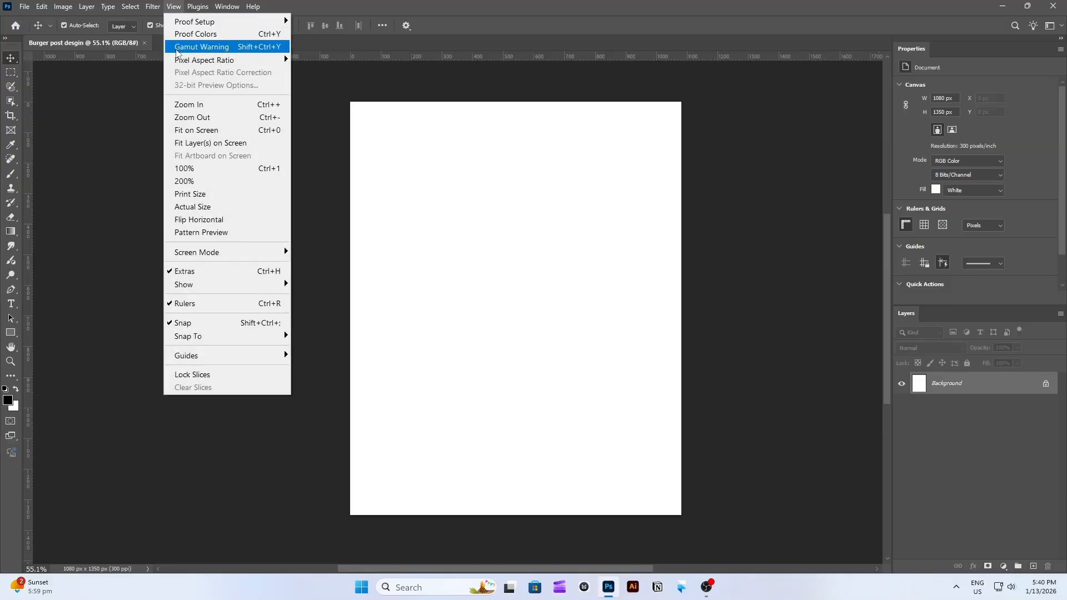
mouse_move(210, 292)
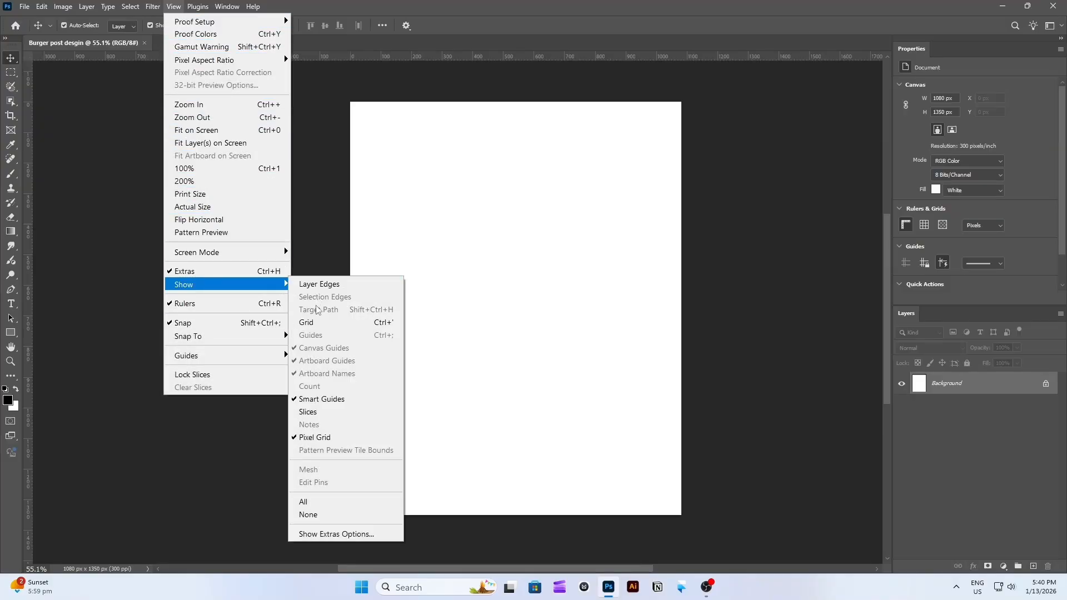
click(311, 323)
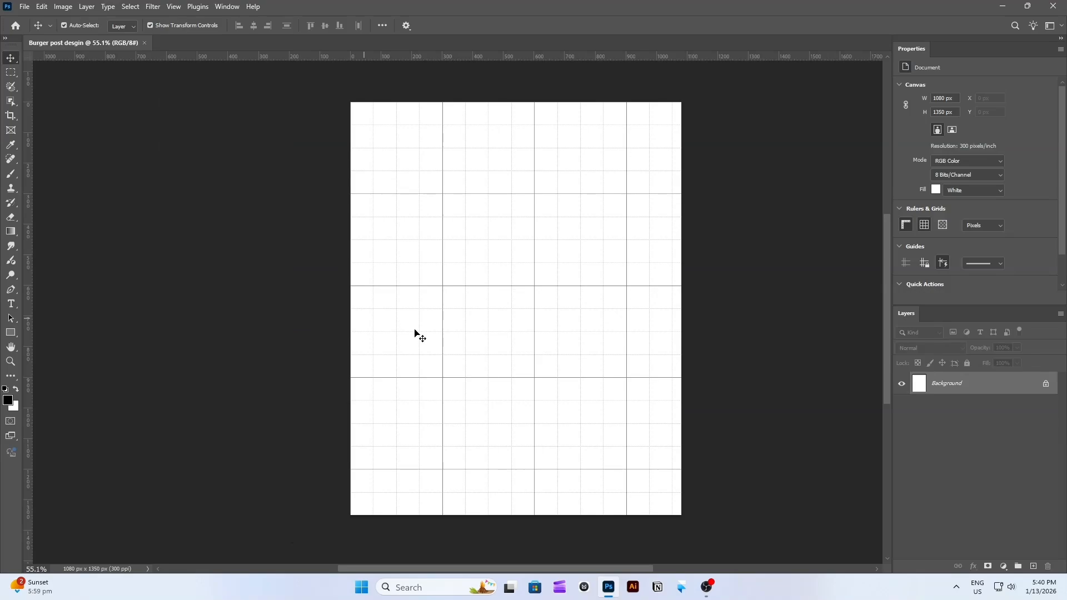
Step: Draw a white rectangle about 1079 x 1350 px covering the canvas and delete the original Background layer
click(11, 334)
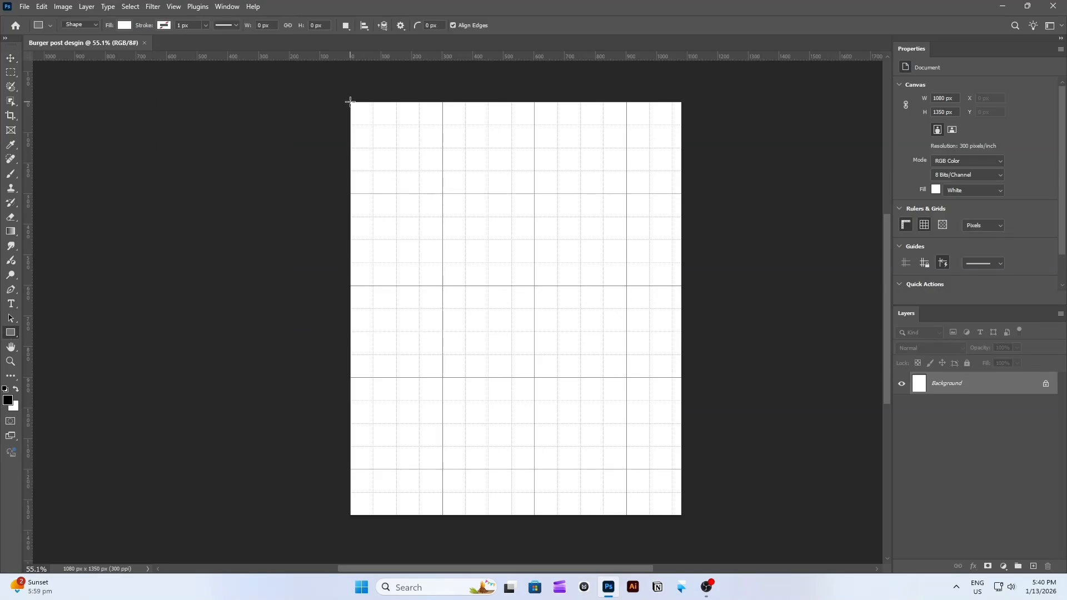
drag(350, 102, 681, 516)
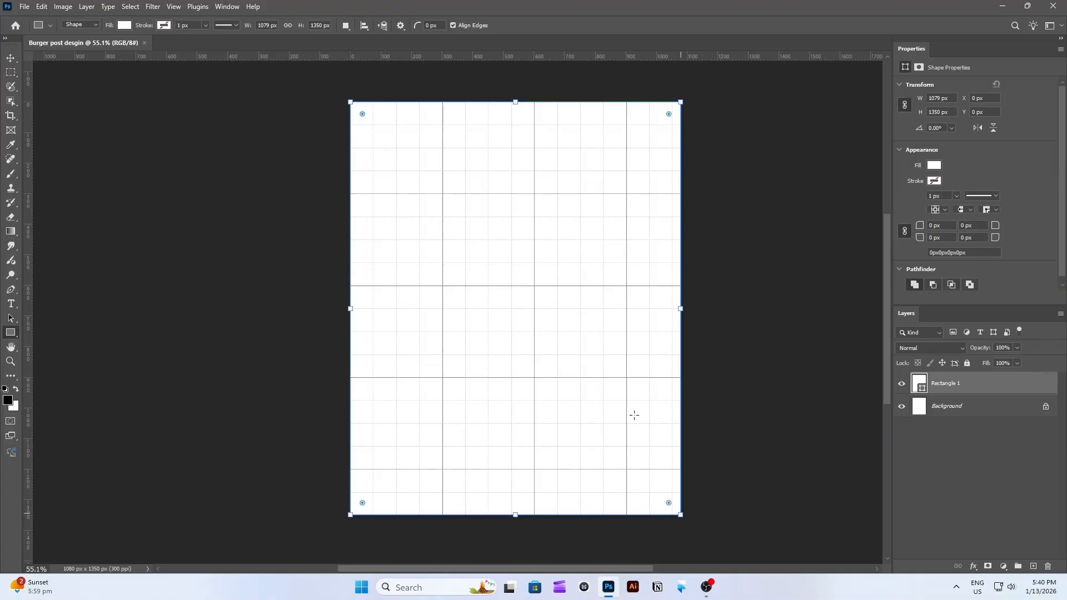
click(1045, 407)
key(Delete)
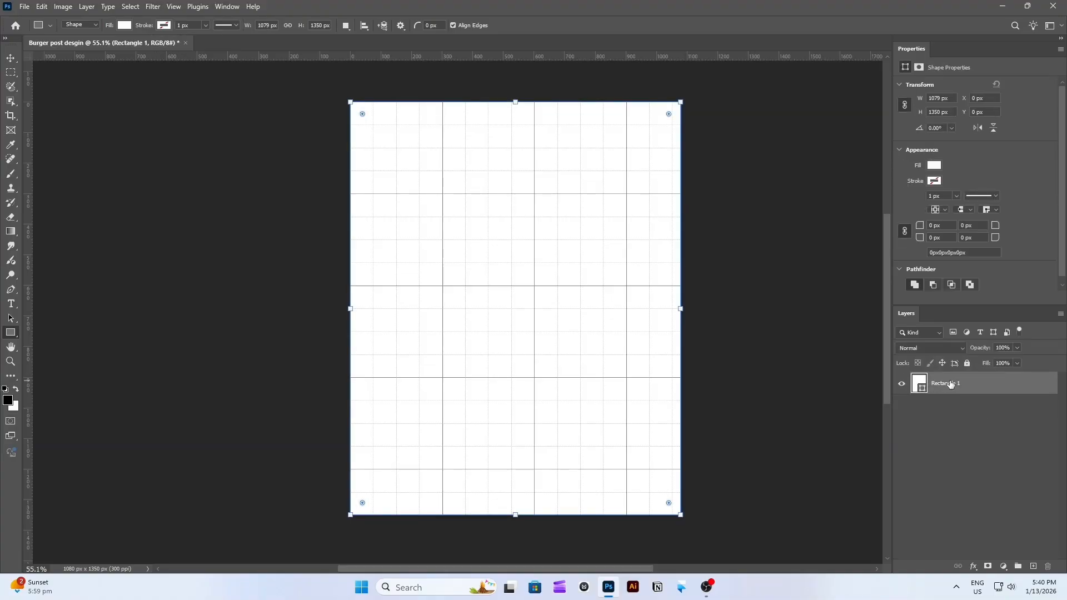
key(v)
Step: Place the burger image from Local Disk (D:) as an embedded object and scale it down to about 667 px wide
click(24, 6)
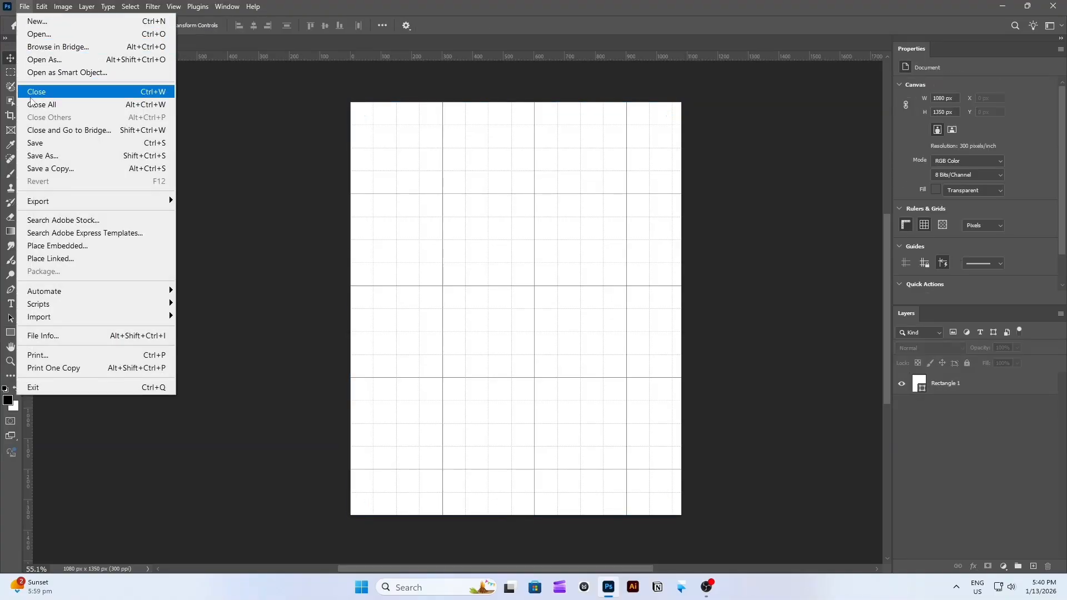
click(44, 245)
click(56, 200)
click(249, 184)
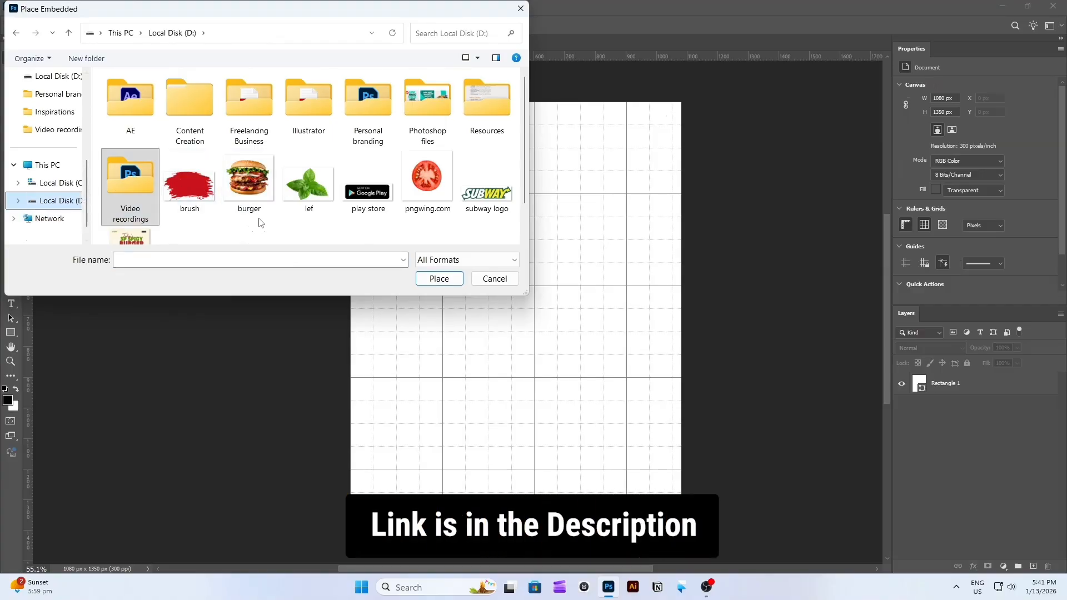
click(450, 277)
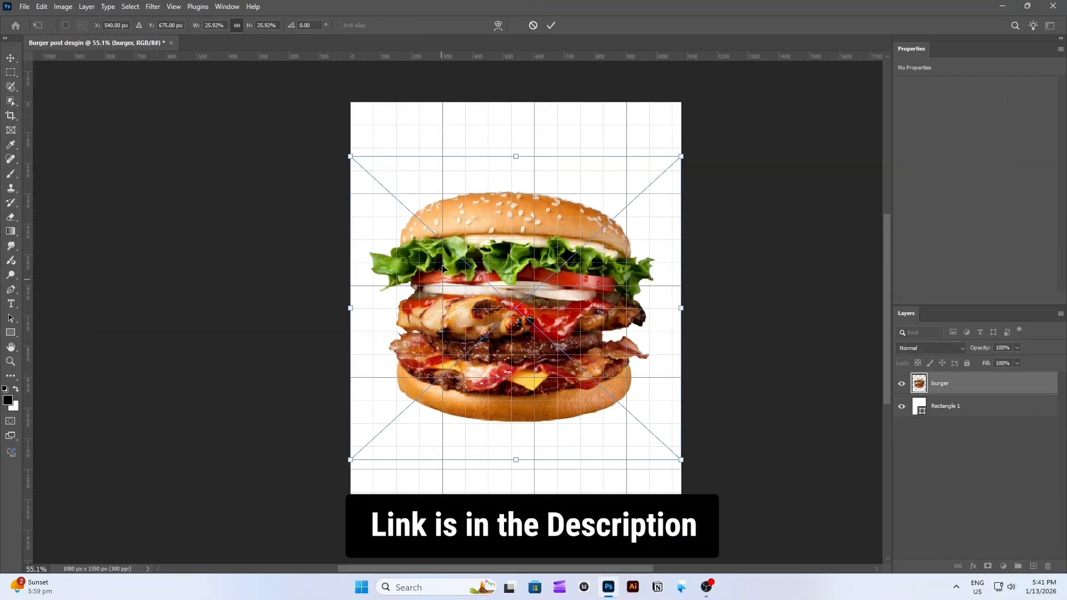
drag(518, 156, 516, 204)
click(551, 25)
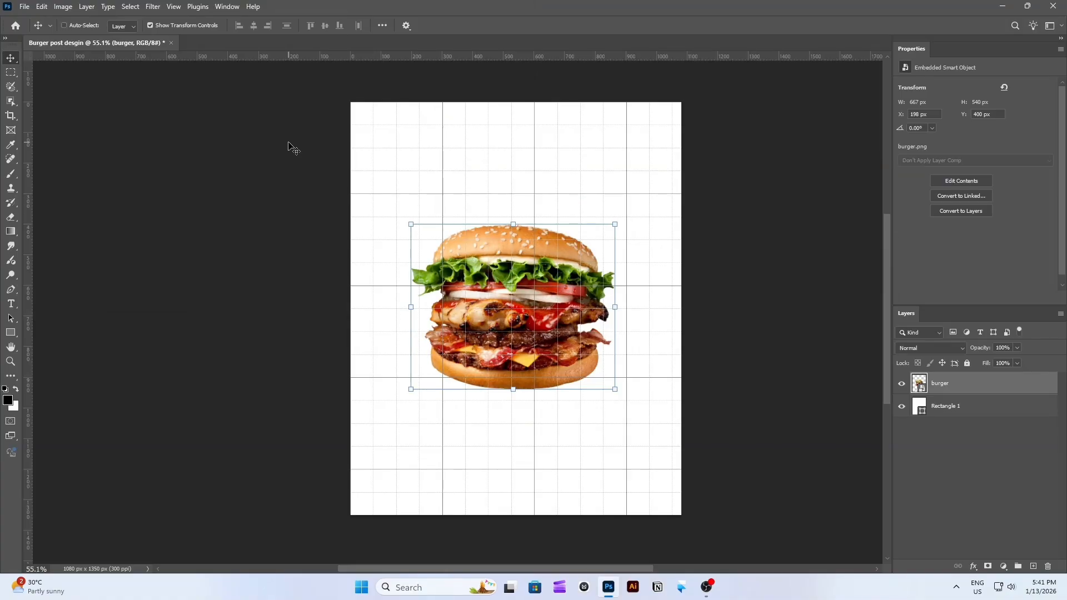
Step: Center the burger horizontally and vertically on the canvas, and clear the selection
key(ctrl+a)
click(253, 25)
click(325, 25)
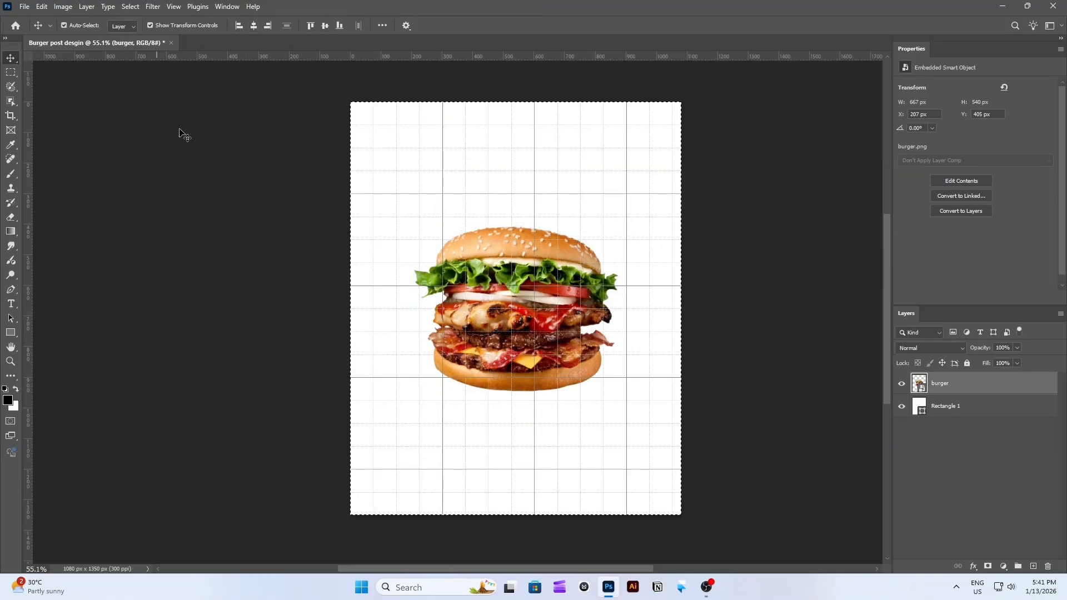
key(ctrl+d)
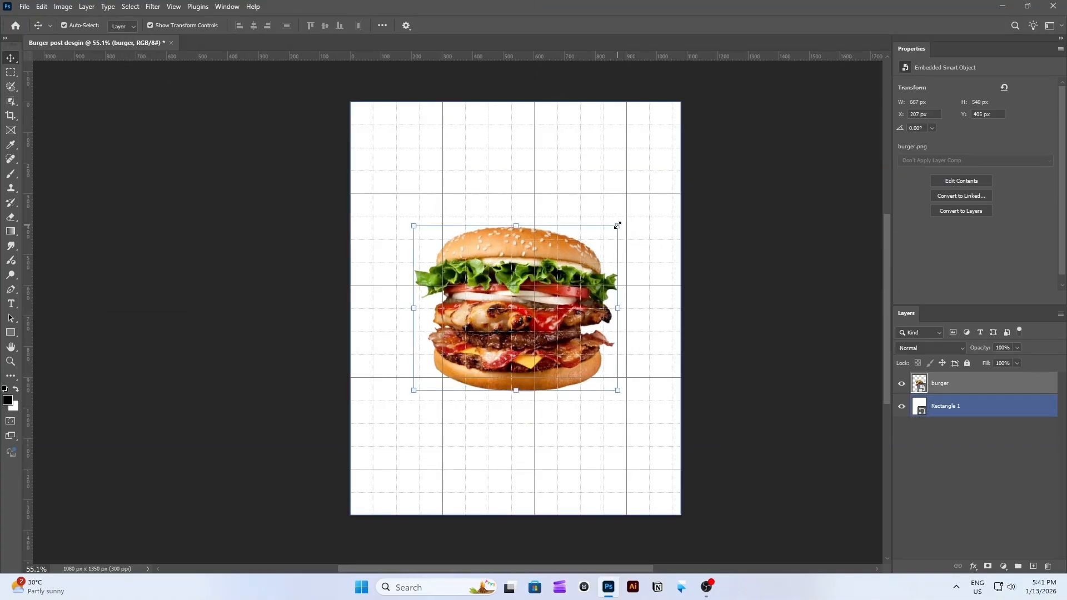
Step: Enlarge the burger slightly to about 698 x 565 px
drag(618, 226, 649, 190)
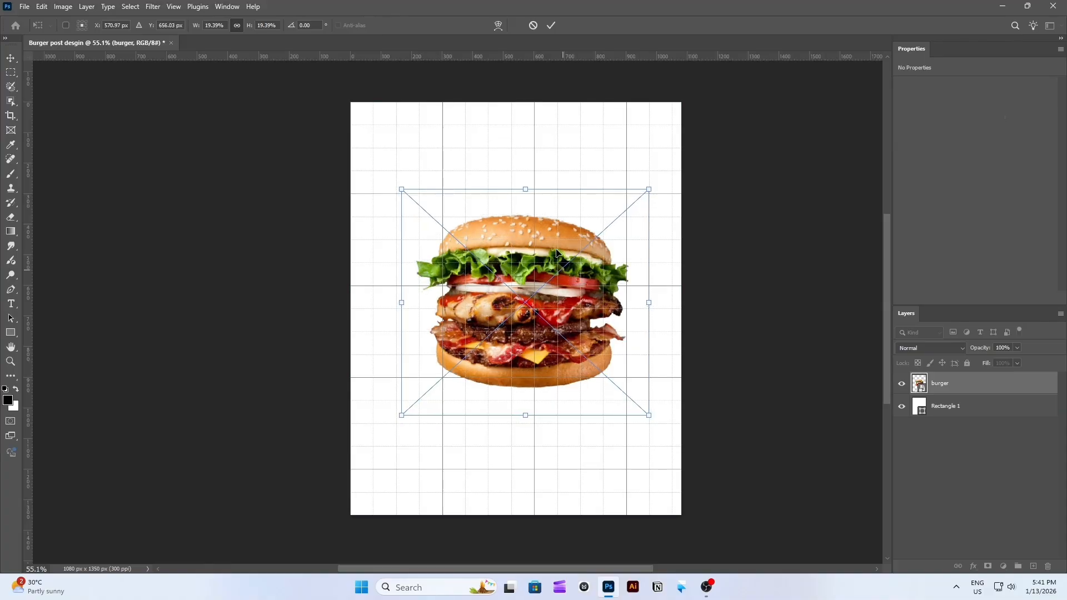
click(551, 26)
click(236, 172)
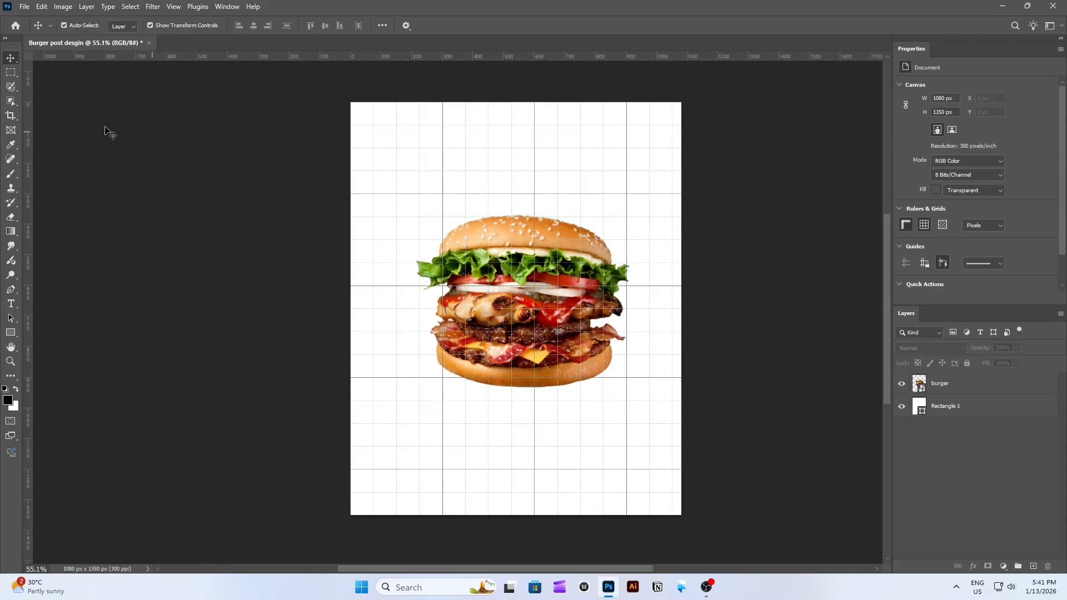
Step: Give the rectangle a gradient fill and change its black stop to the cream colour f2e6d9 sampled from the burger bun
click(950, 410)
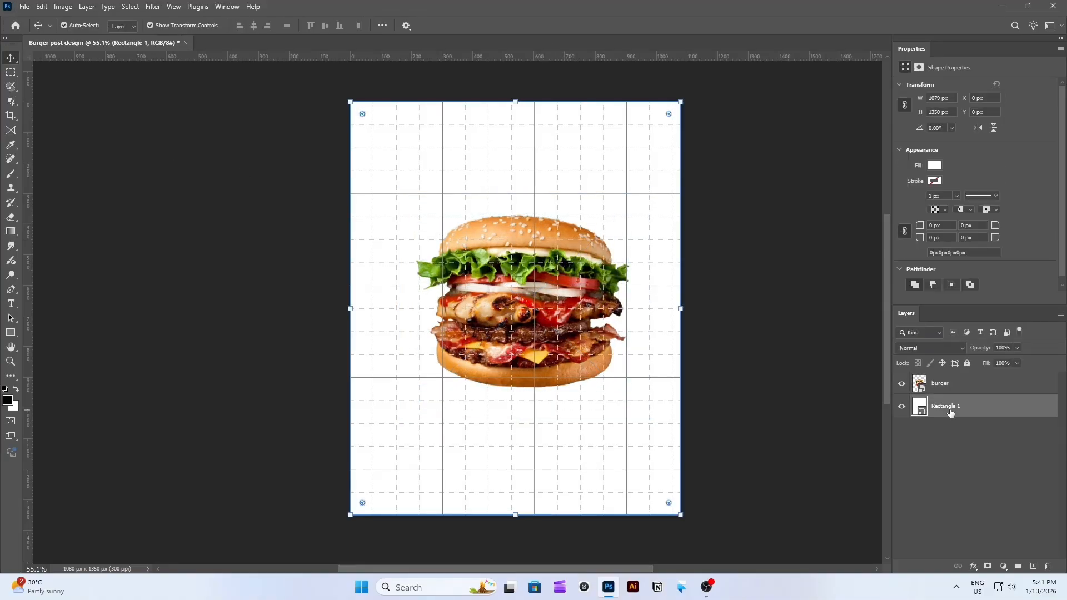
click(934, 165)
click(951, 188)
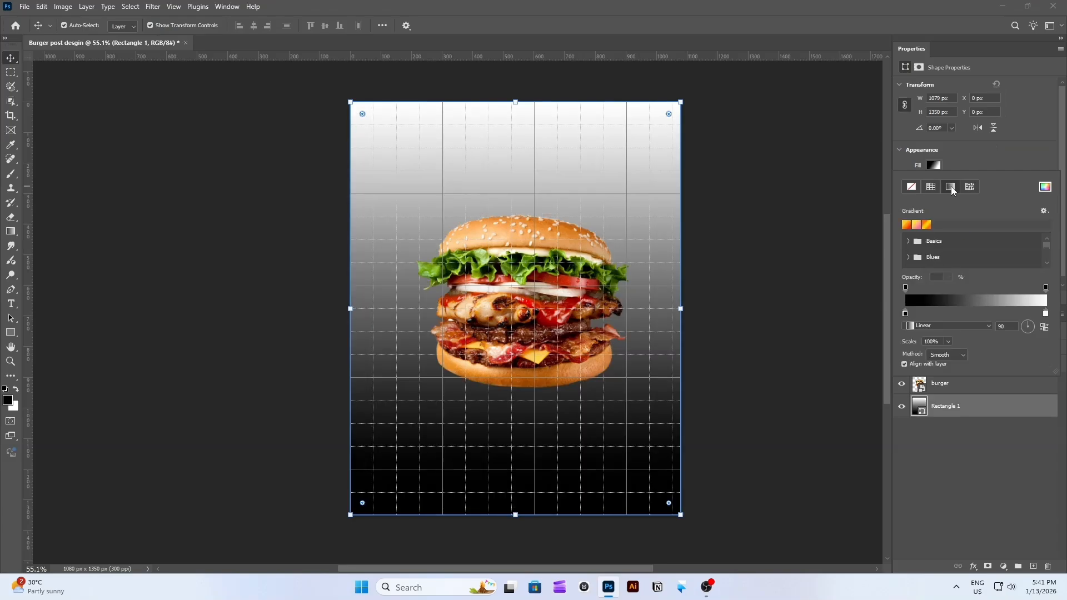
double_click(905, 314)
click(547, 233)
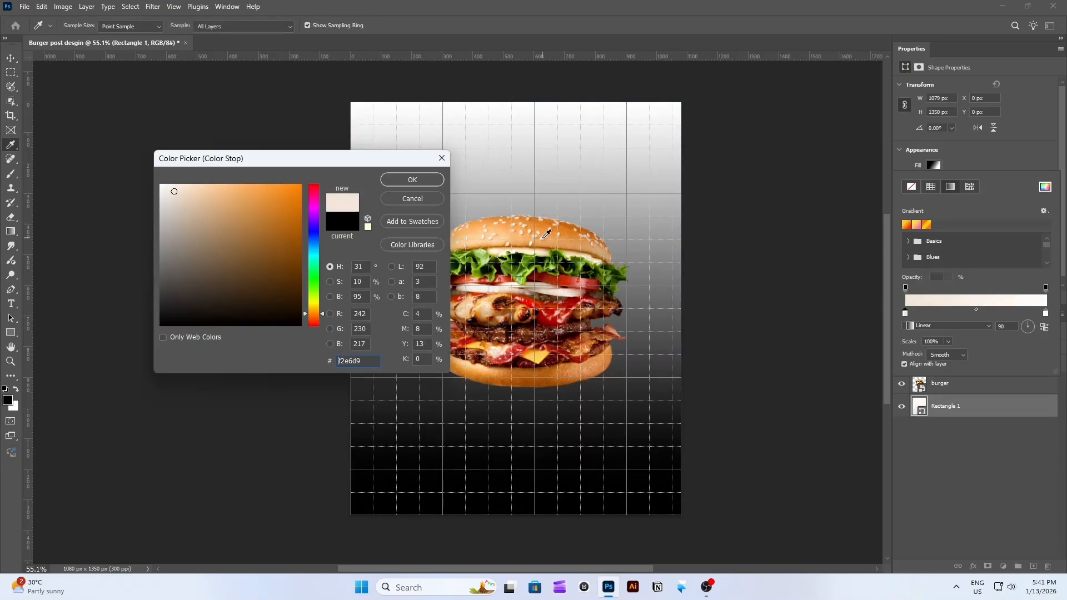
click(412, 182)
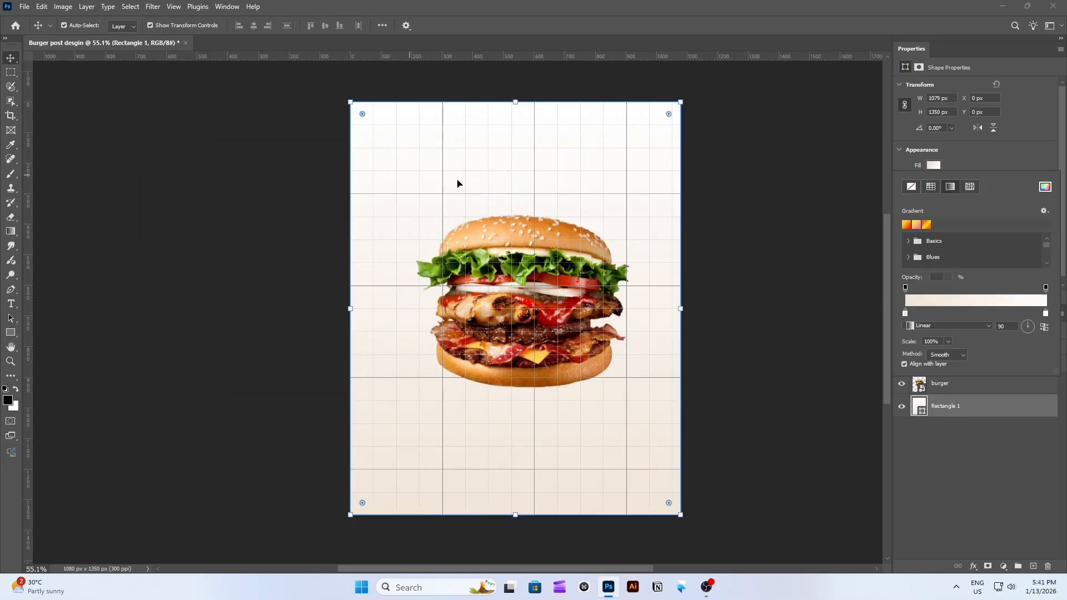
Step: Make the rectangle's gradient radial and reverse it so the white sits in the center
click(950, 326)
click(943, 341)
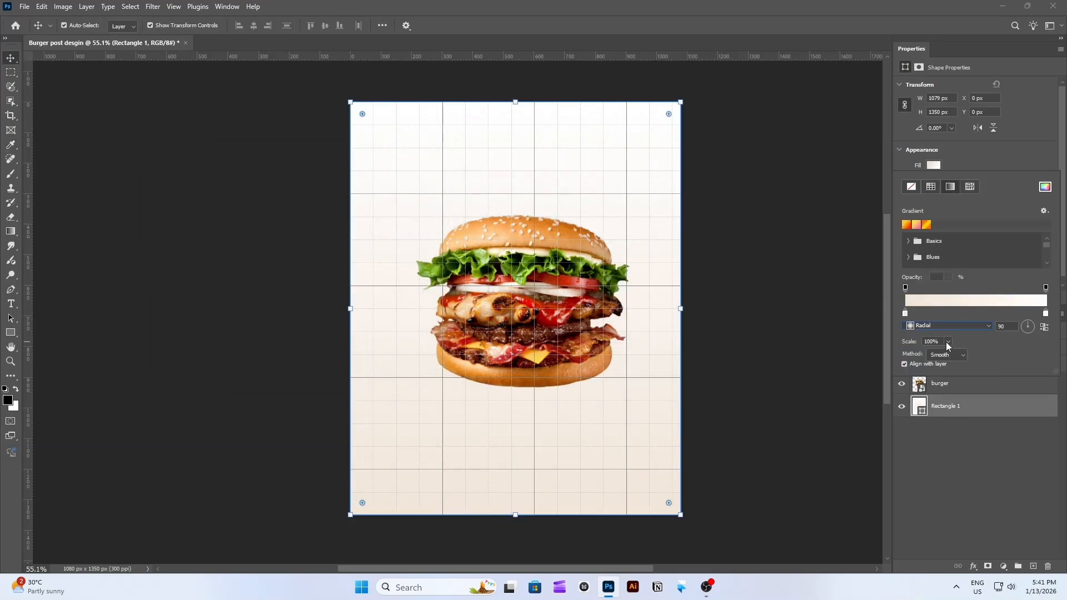
click(1045, 329)
click(766, 269)
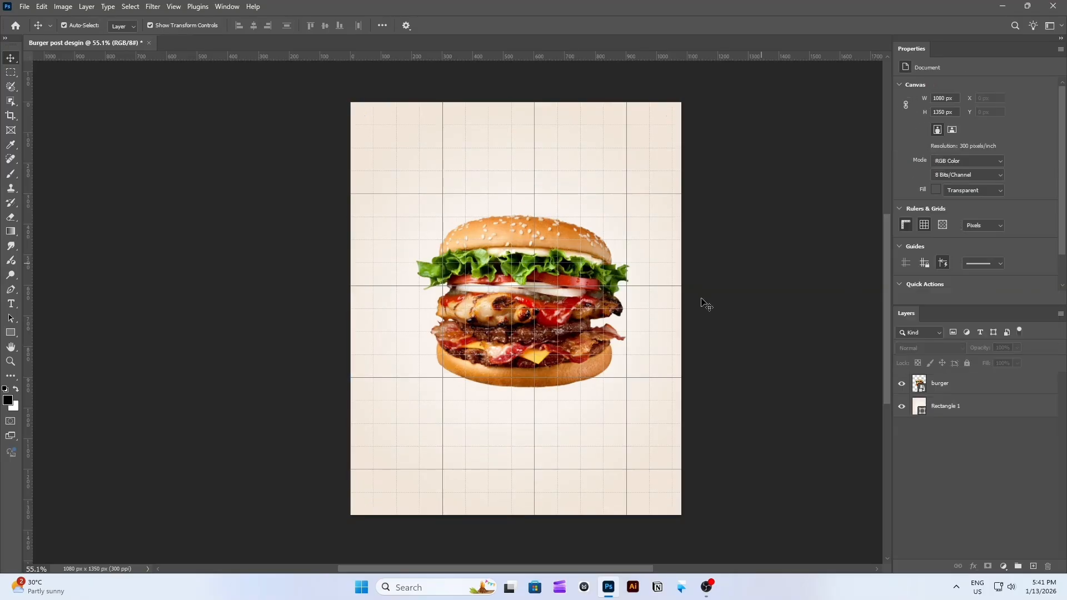
Step: Add an empty layer named "shadow" beneath the burger and rename the rectangle layer "background"
click(579, 321)
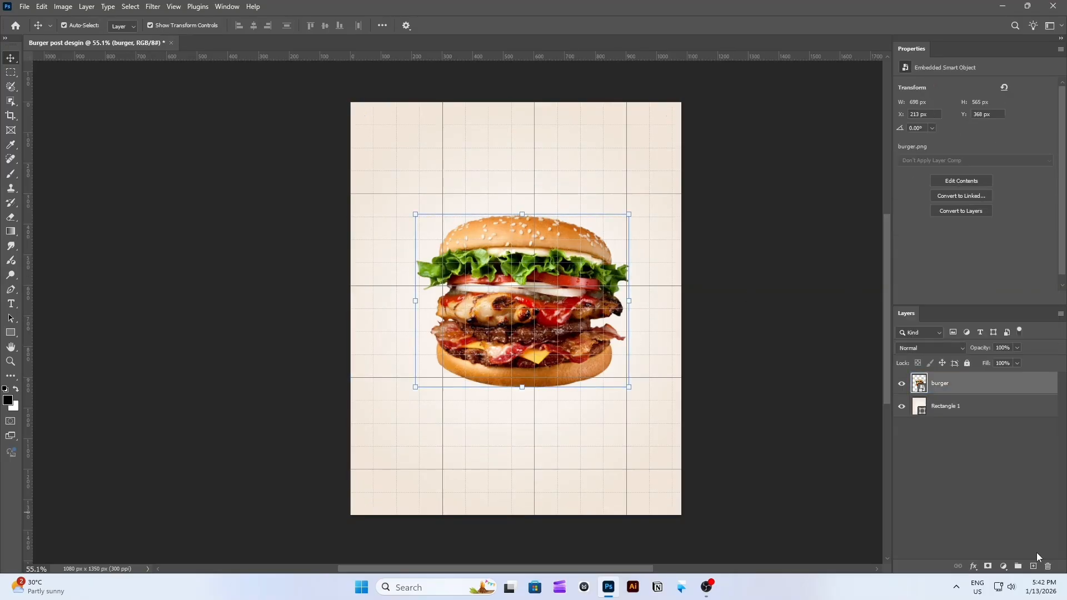
click(1034, 566)
drag(943, 382, 943, 413)
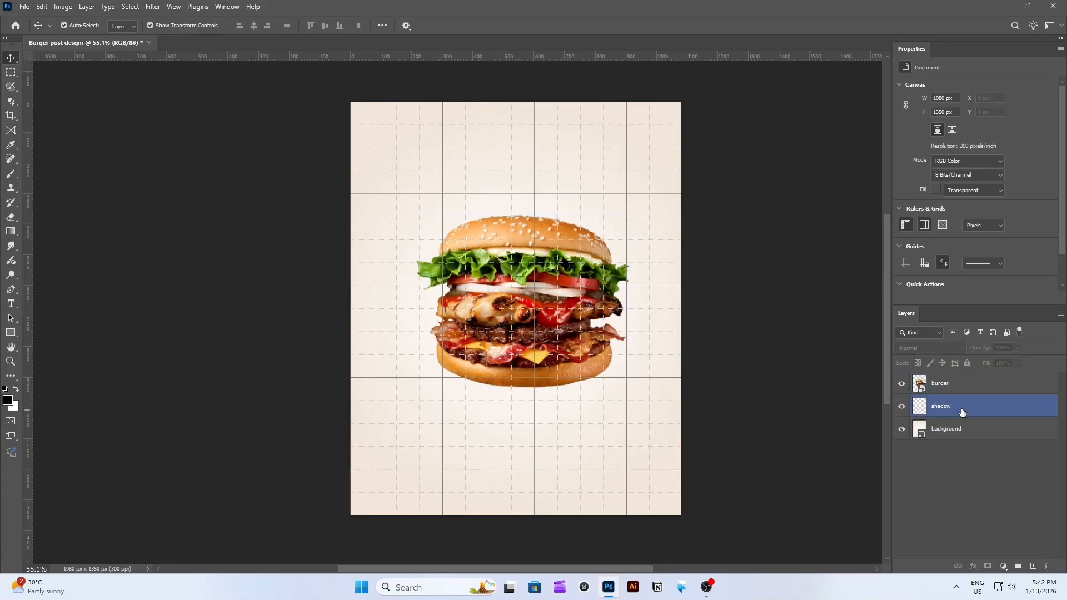
key(Return)
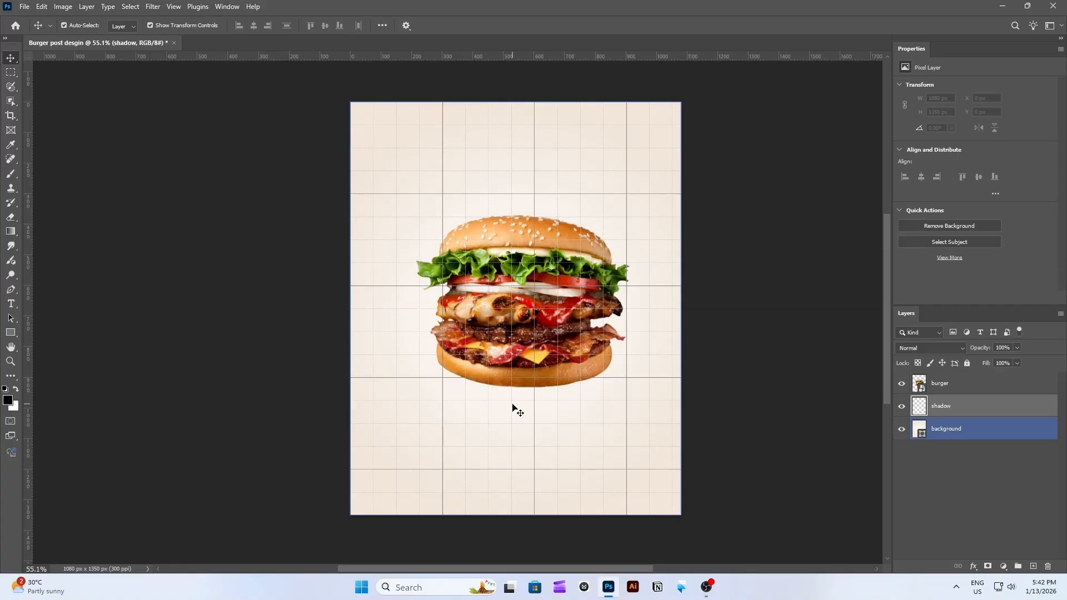
Step: Set up a Soft Round brush of 495 px with 0% hardness, flattened into a thin horizontal ellipse
key(b)
right_click(522, 398)
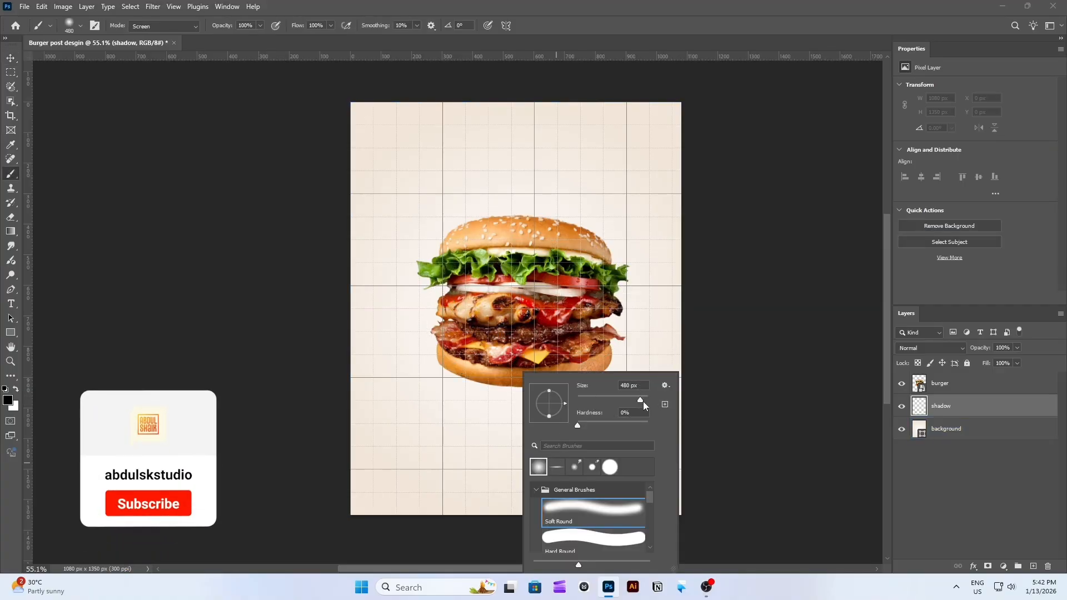
drag(641, 401, 643, 400)
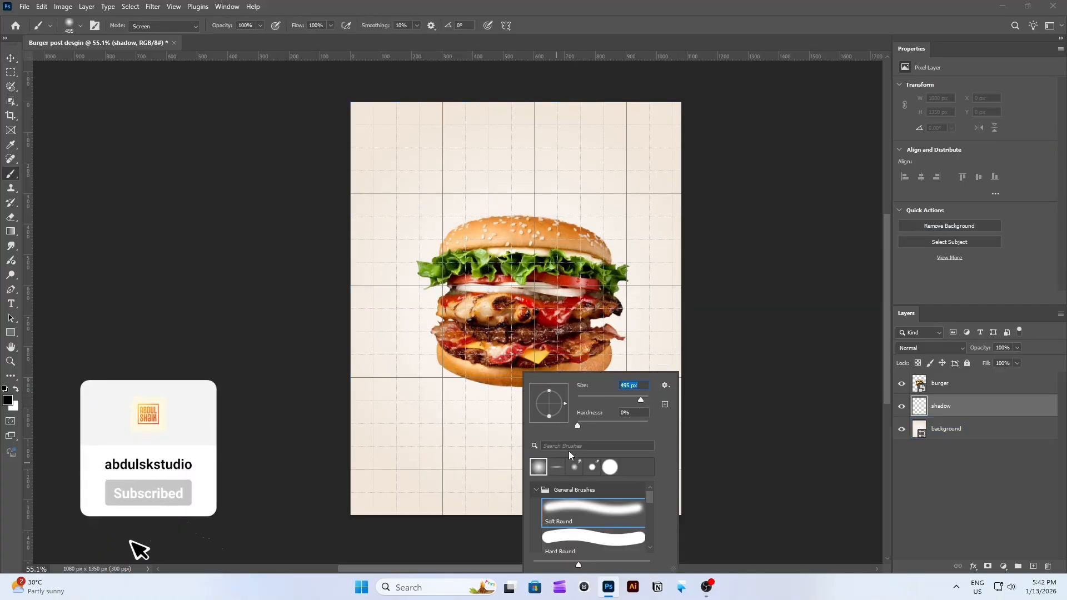
drag(548, 416, 548, 408)
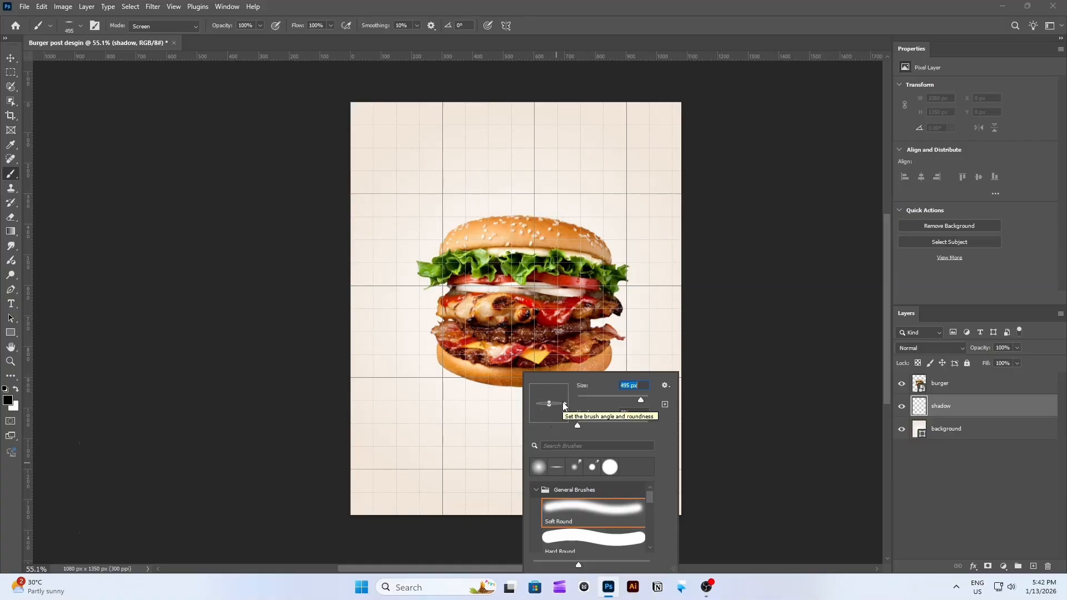
drag(564, 406, 537, 404)
click(644, 30)
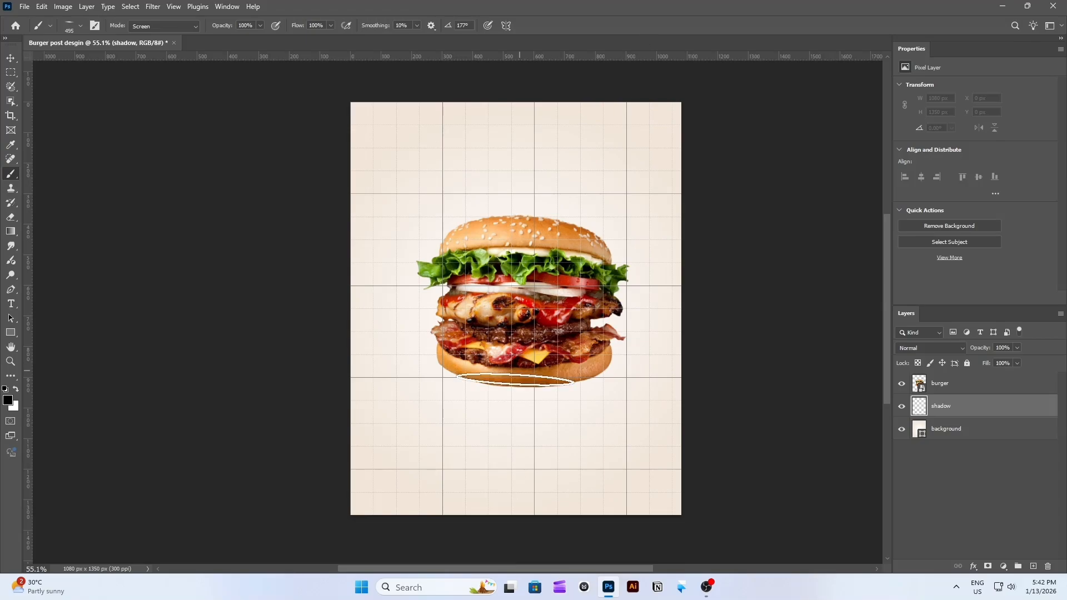
Step: Paint one black dab with the brush angled at 180° just below the burger and lower the shadow layer's opacity
click(523, 401)
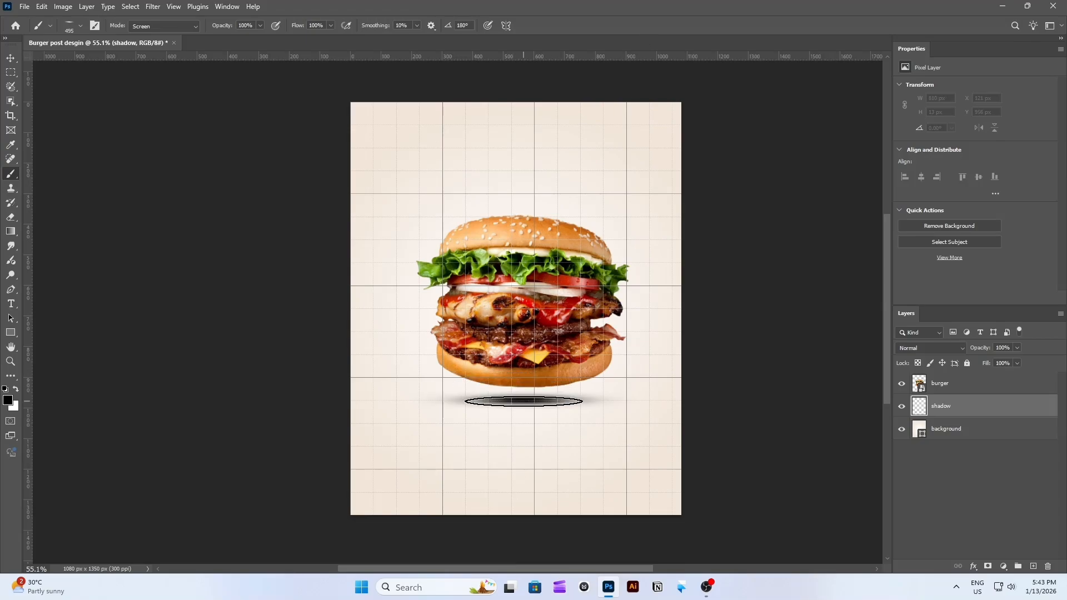
click(9, 59)
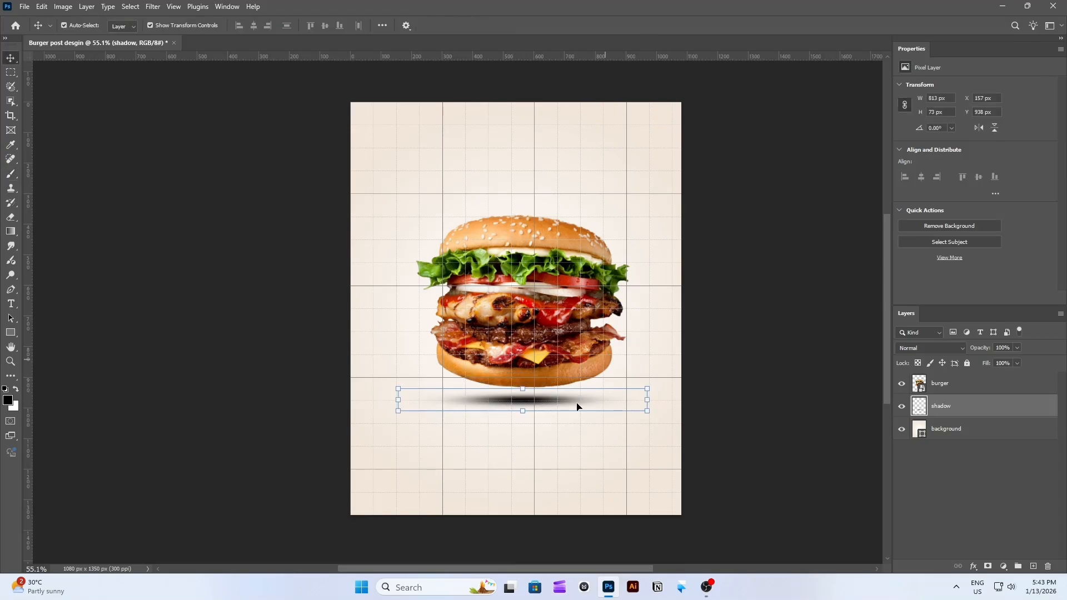
click(1017, 347)
click(990, 360)
click(762, 325)
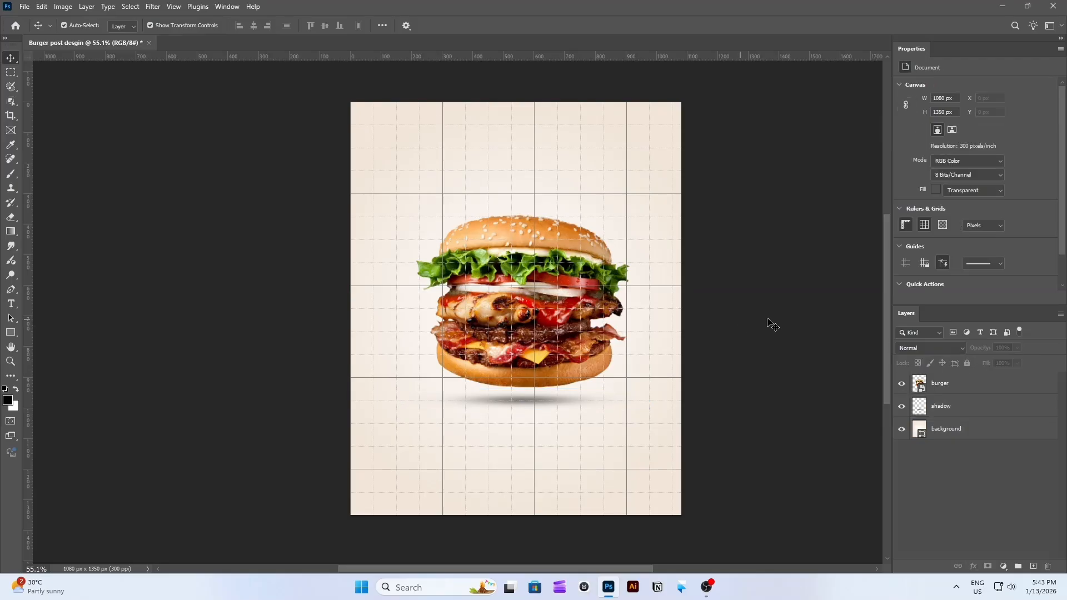
Step: Rotate the burger counterclockwise by about 12.7°
click(551, 284)
click(528, 406)
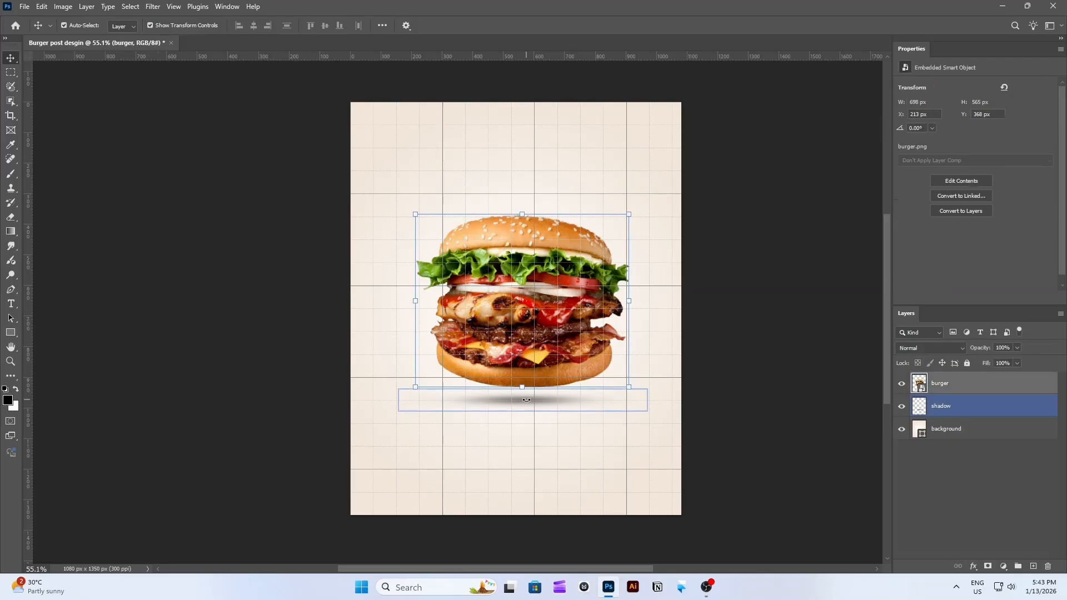
click(798, 314)
click(534, 298)
key(ctrl+t)
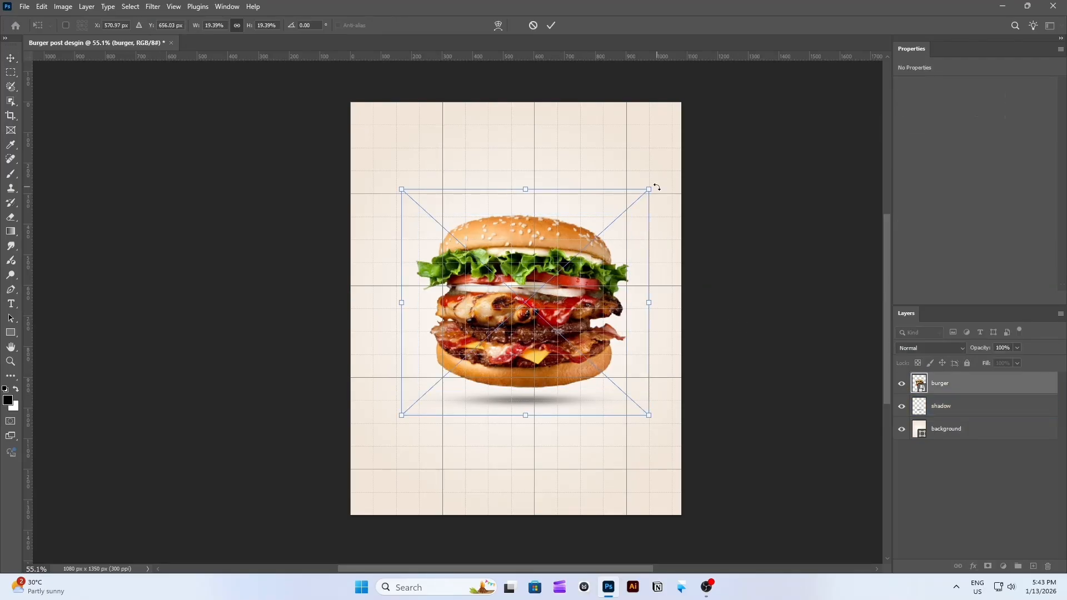
drag(657, 188, 640, 147)
key(Escape)
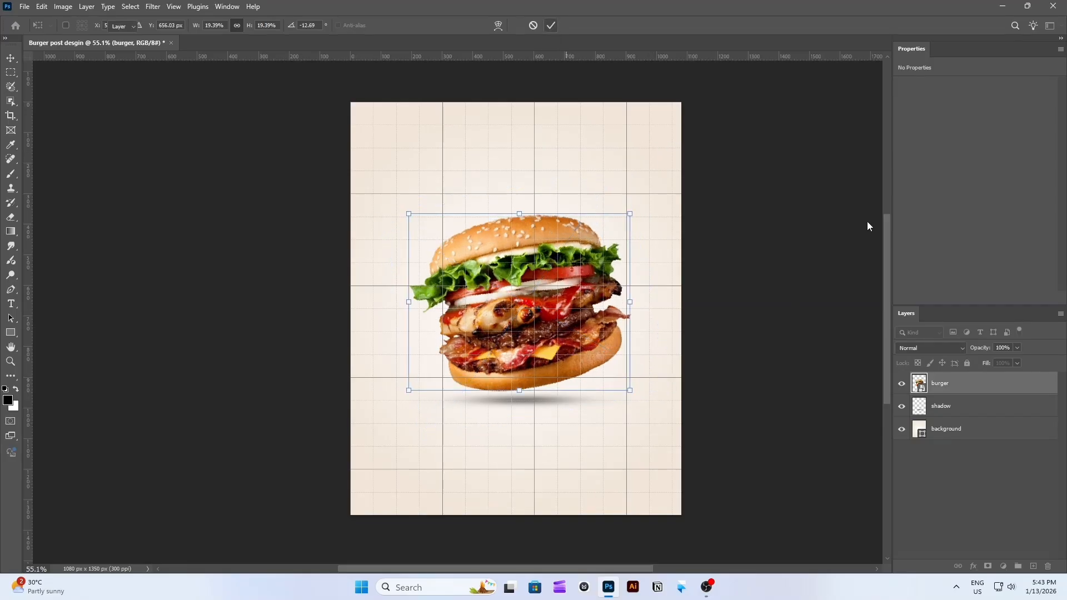
Step: Move the shadow slightly lower beneath the tilted burger and stretch its height to about 177%
click(945, 406)
drag(529, 405, 530, 416)
click(759, 277)
click(524, 418)
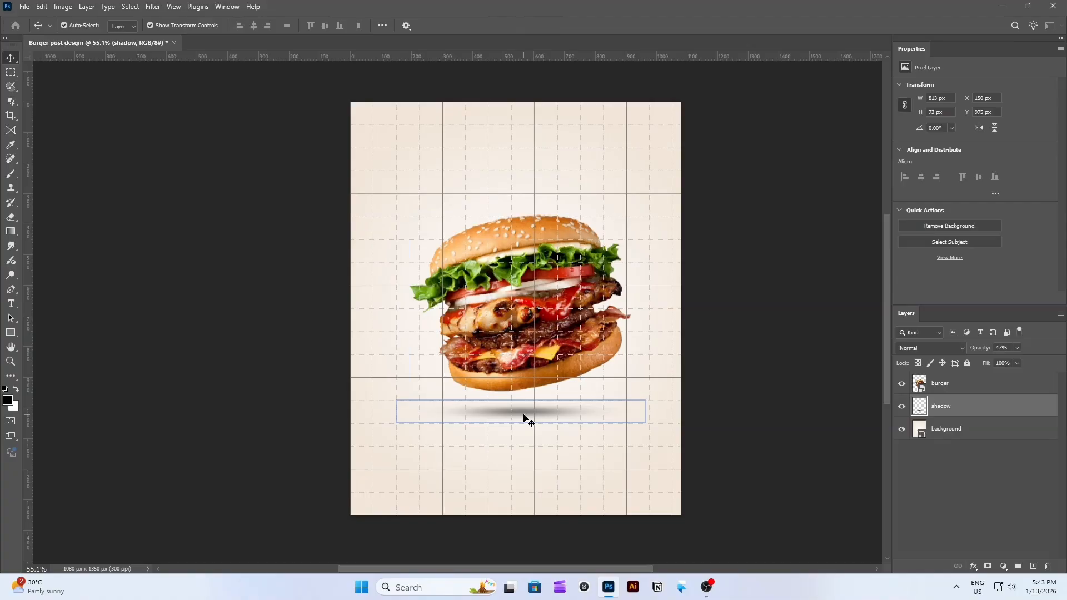
key(ctrl+t)
drag(520, 422, 520, 439)
key(shift+Up)
key(shift+Up)
key(shift+Up)
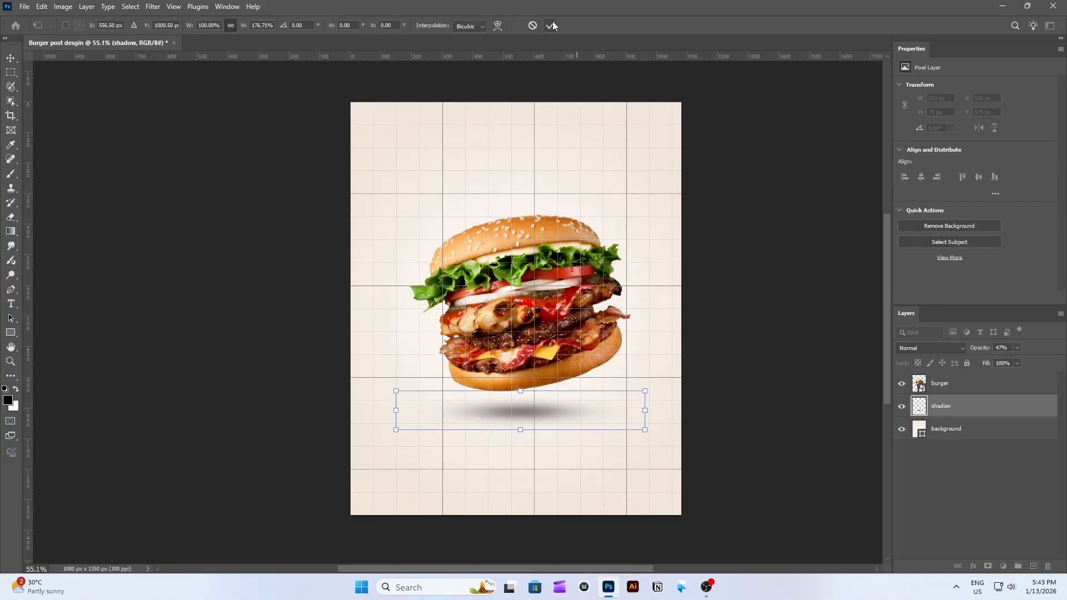
click(551, 25)
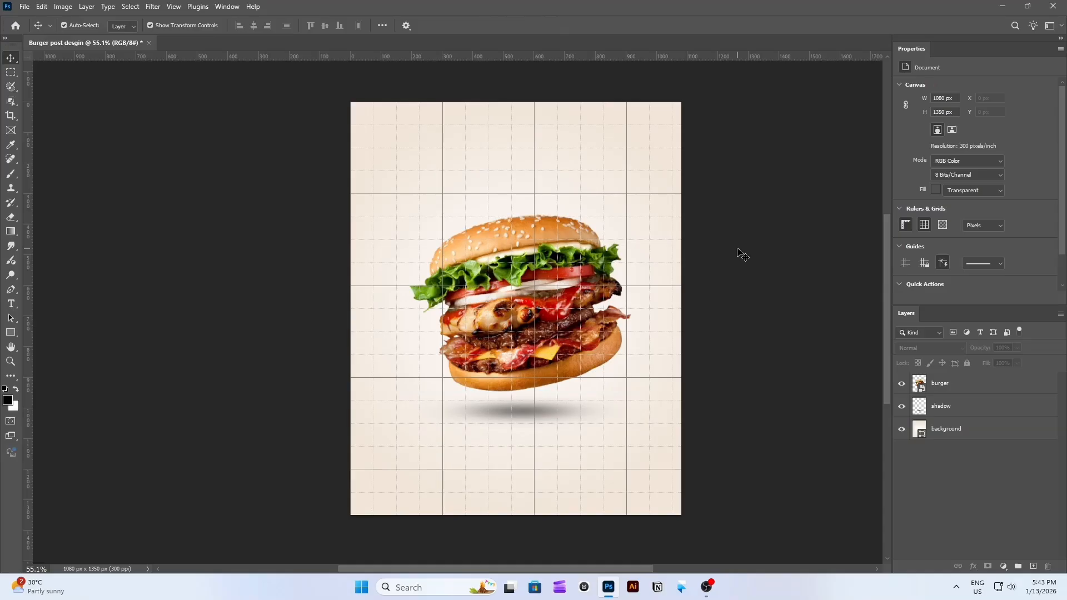
Step: Group the burger, shadow and background layers as "back and png" and lock the group
click(955, 386)
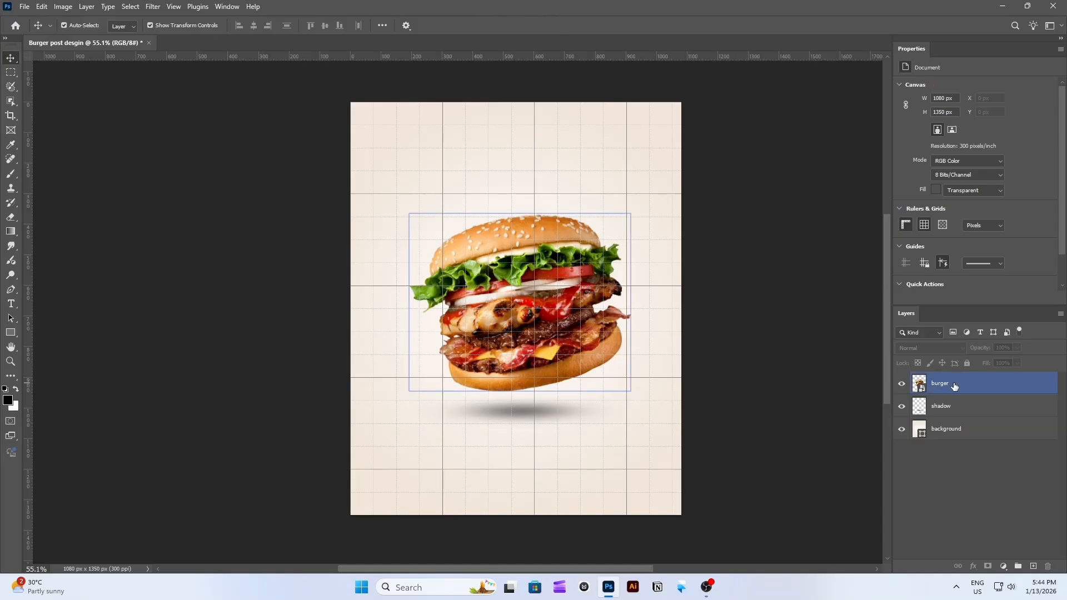
click(955, 387)
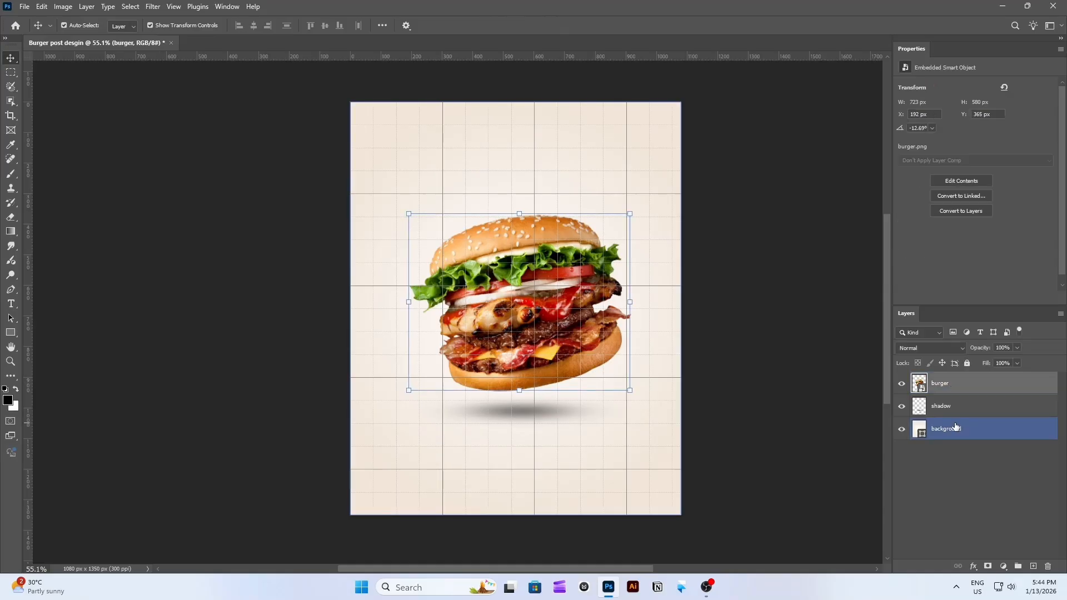
ctrl+click(955, 428)
ctrl+click(956, 409)
key(ctrl+g)
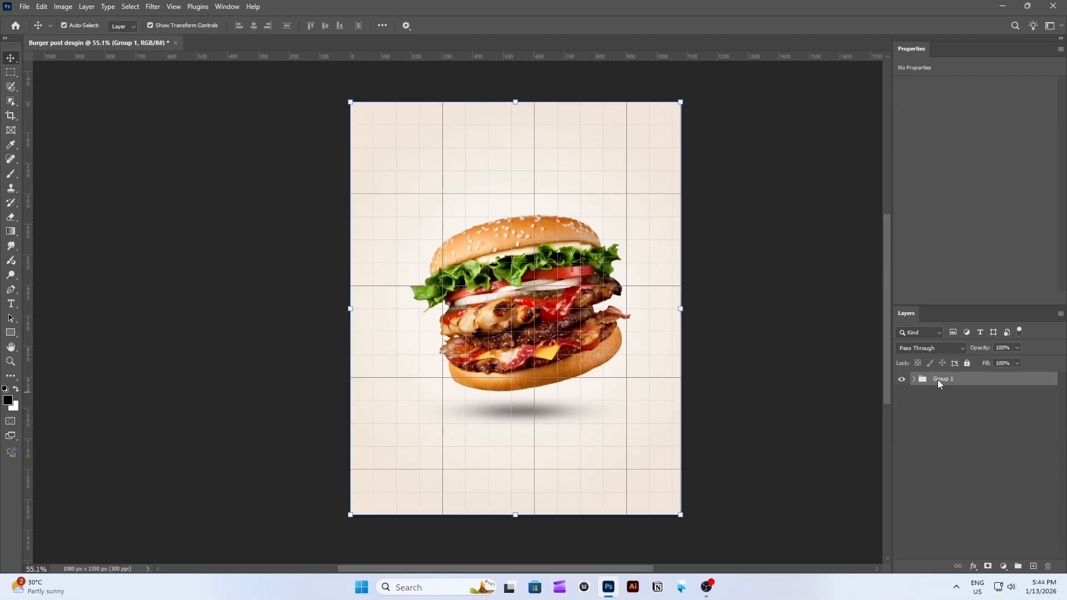
double_click(944, 378)
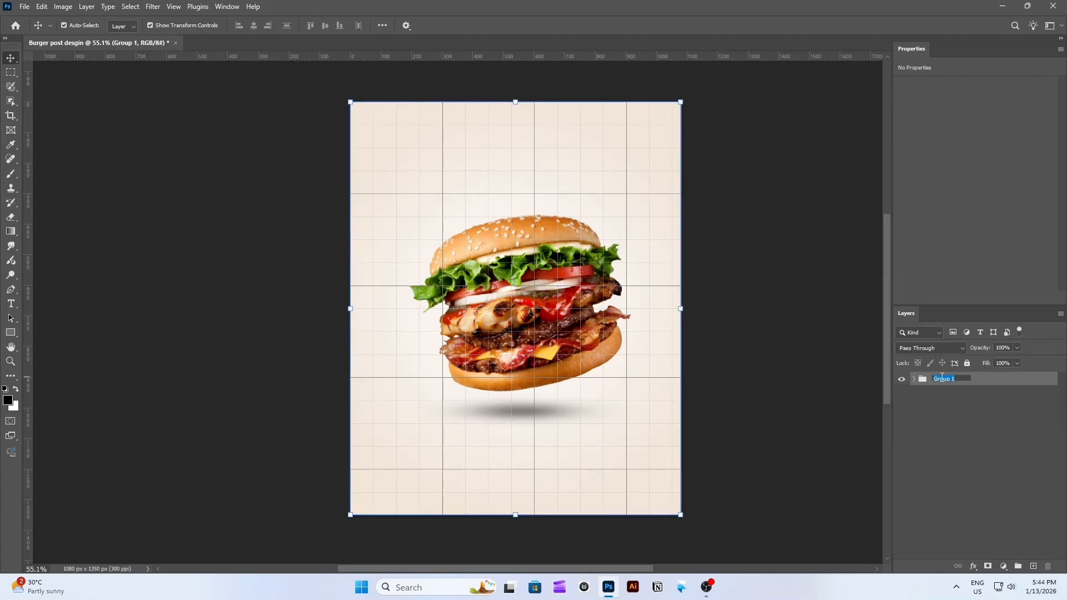
text(back and )
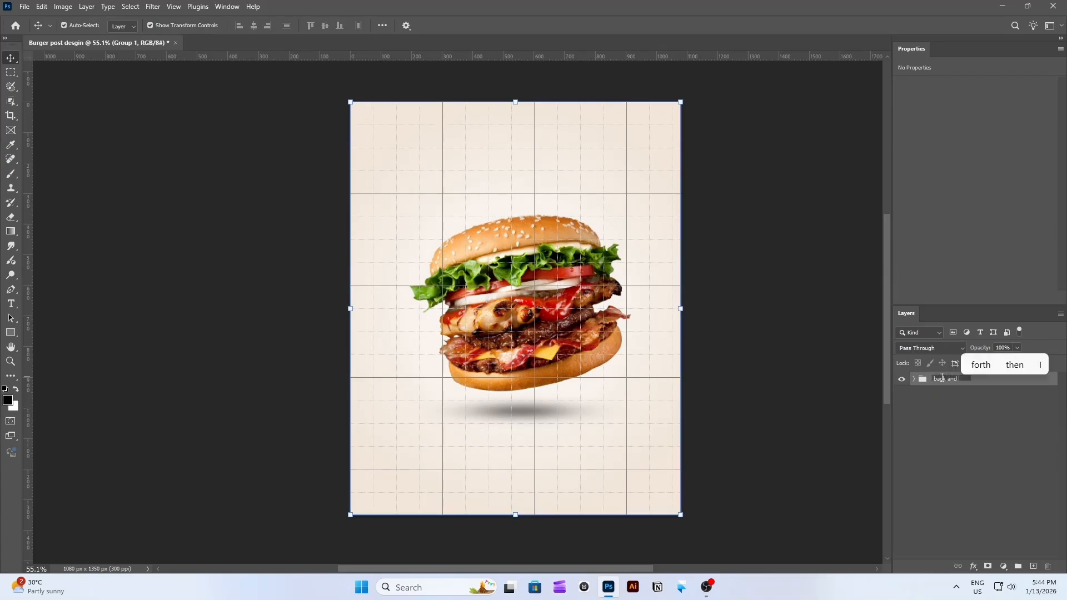
text(png)
key(Return)
click(944, 423)
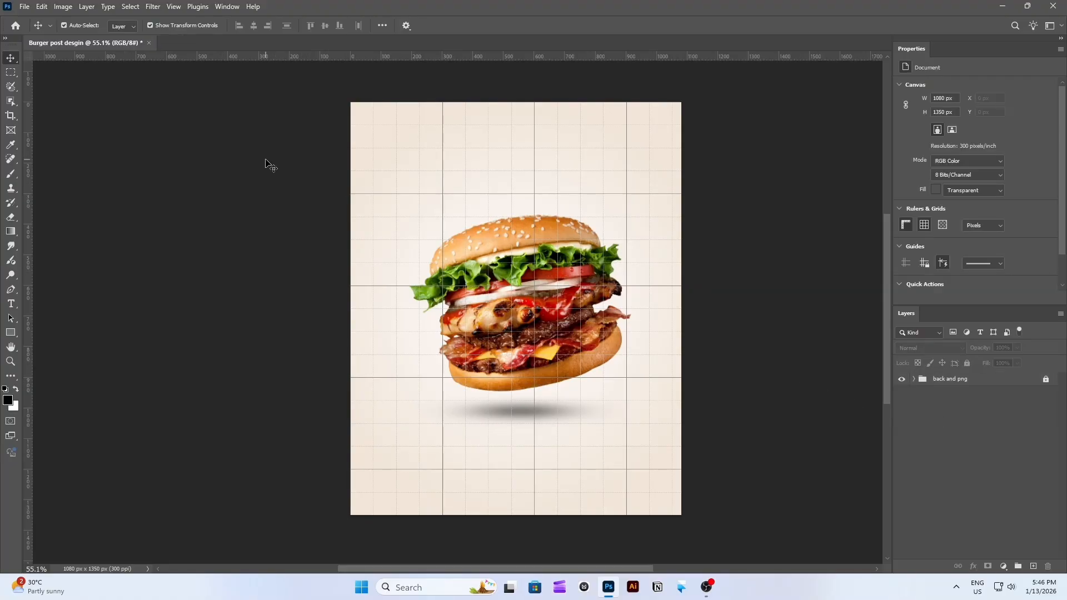
Step: Add the text "SPECIAL" just above the burger
key(t)
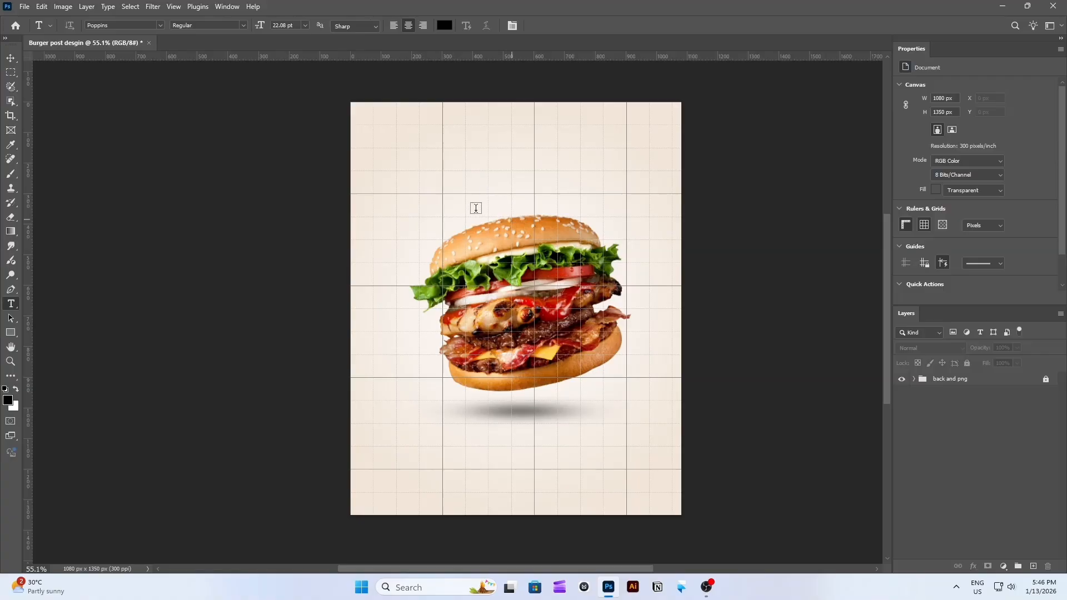
click(474, 206)
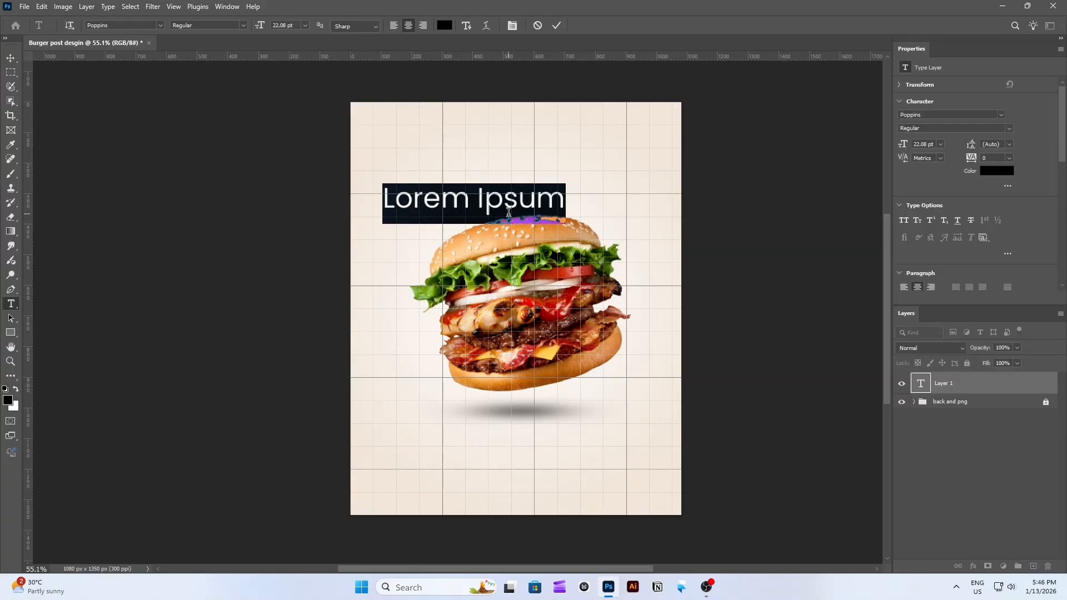
key(BackSpace)
text(S)
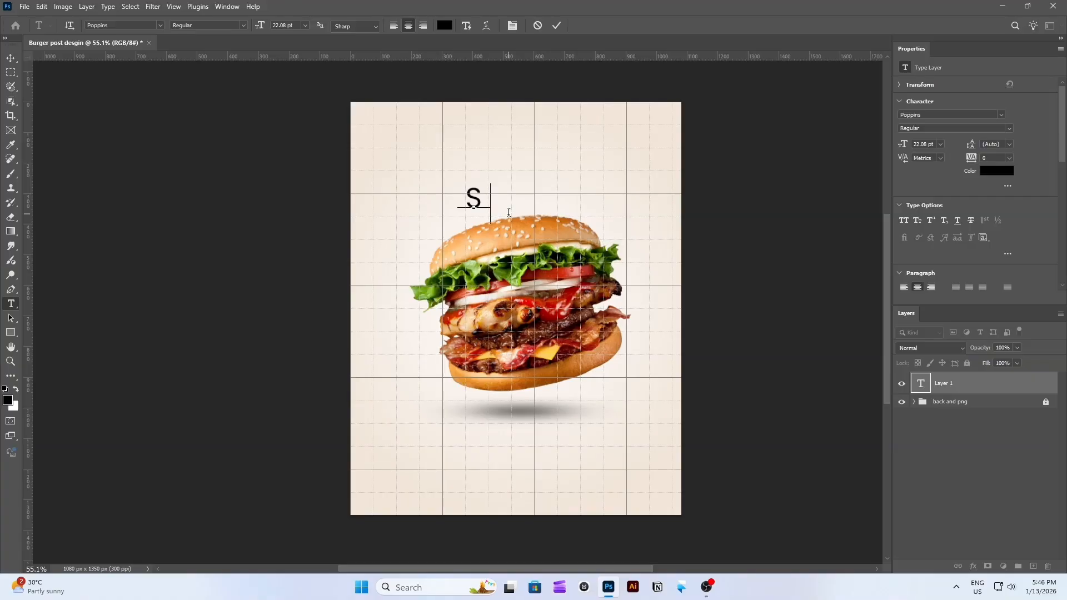
text(PECIAL)
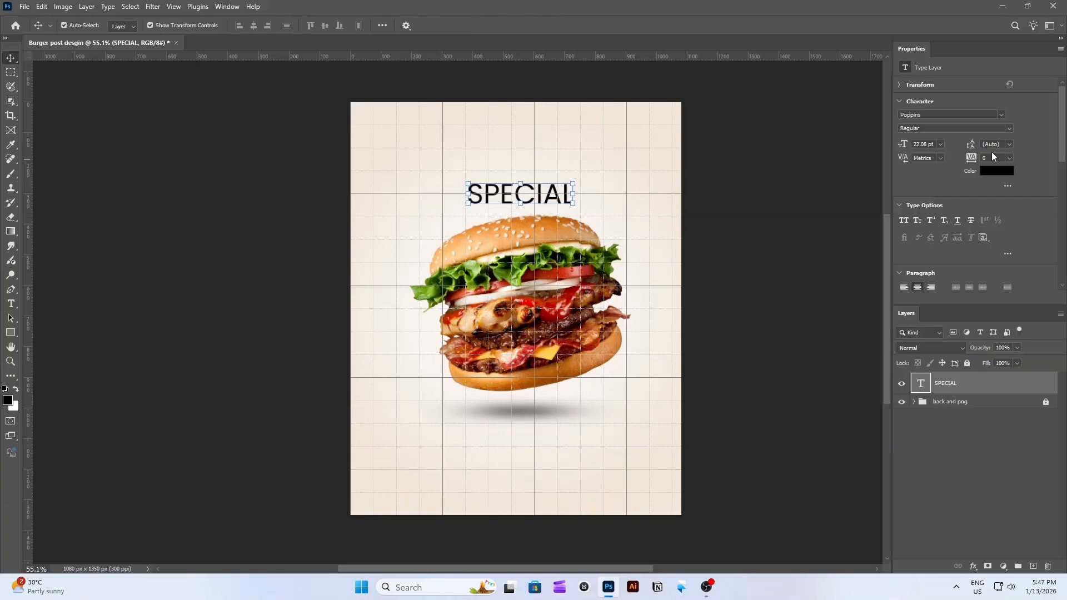
Step: Set the SPECIAL text's font to Meals Regular and enlarge it to about 39.55 pt
click(944, 113)
text(meals)
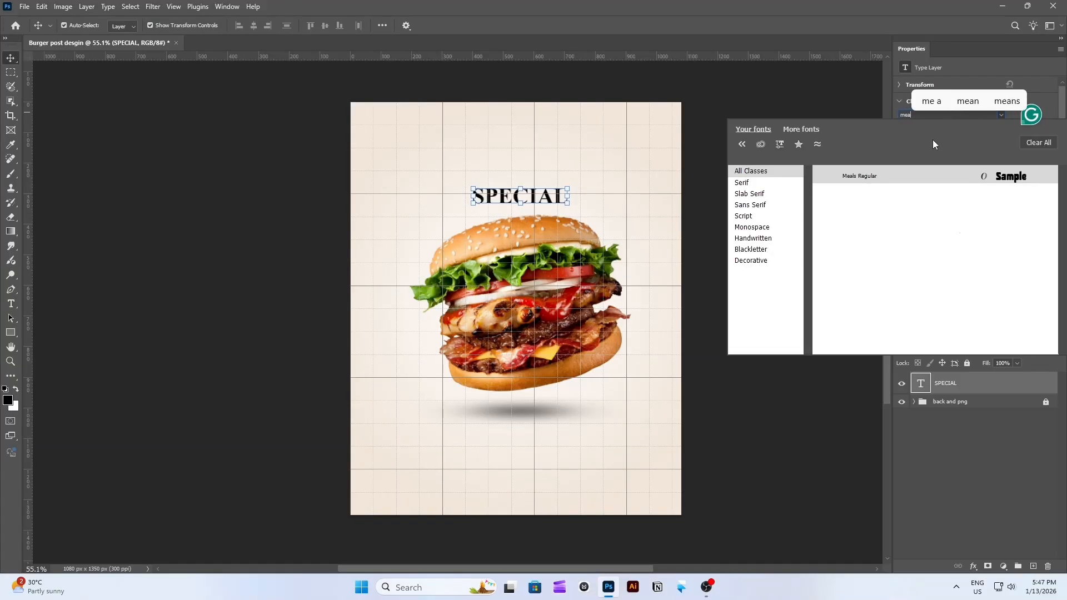
click(915, 173)
drag(569, 195, 539, 224)
click(550, 25)
Step: Change the duplicated title below SPECIAL to "BURGER" and enlarge it to about 47.45 pt
double_click(539, 211)
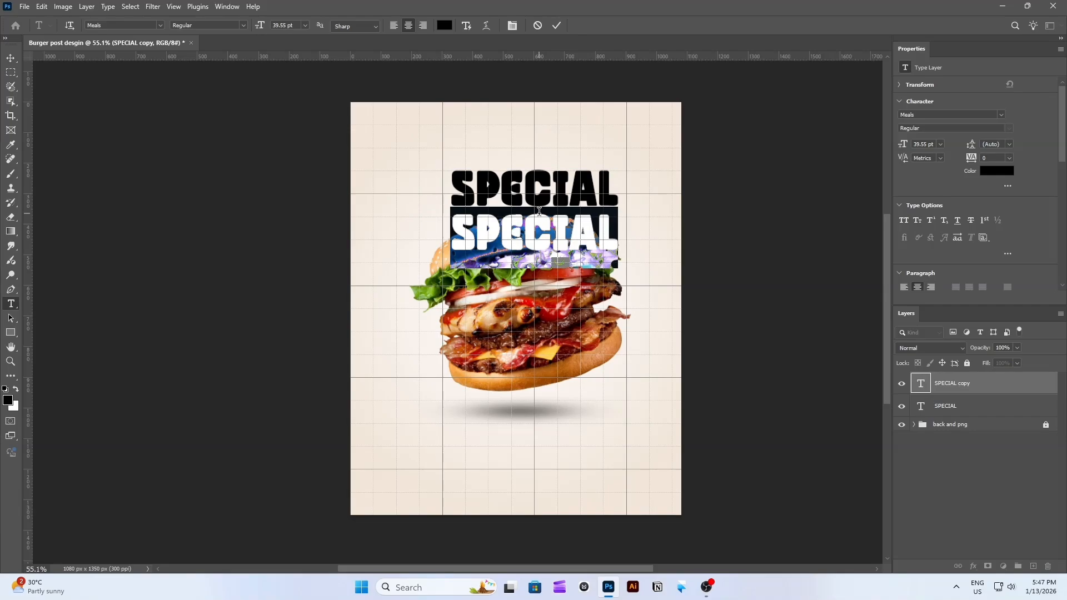
text(BURGER)
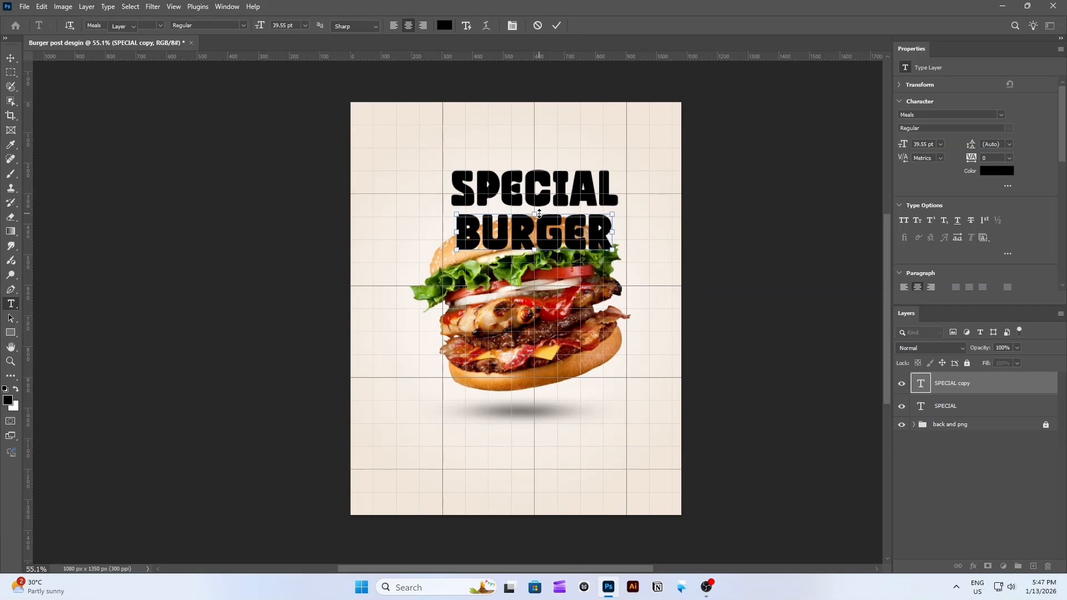
key(ctrl+Return)
key(ctrl+t)
drag(534, 269, 533, 282)
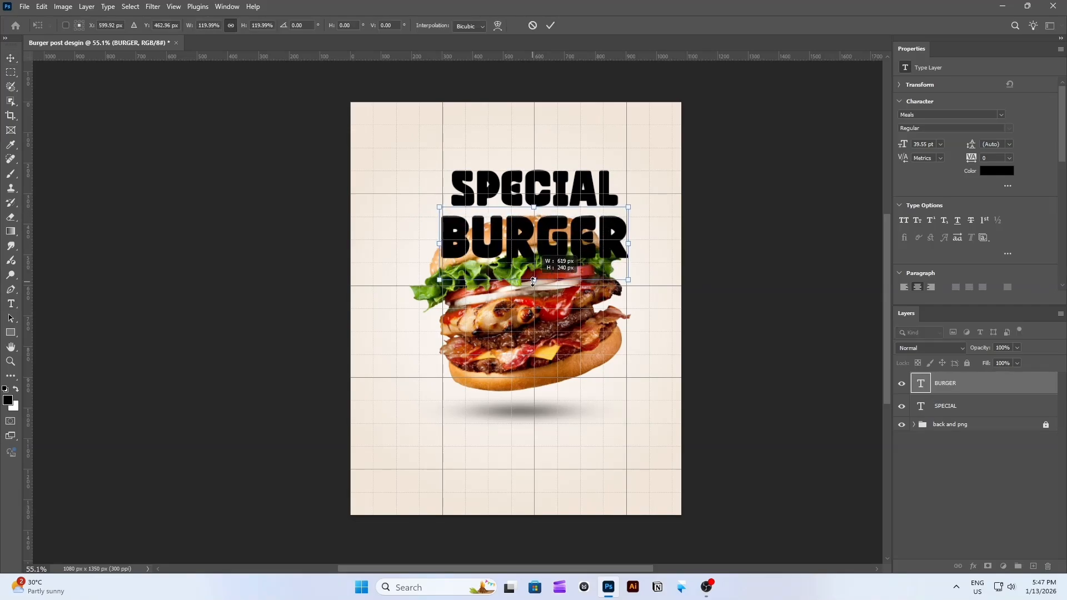
click(550, 26)
Step: Recolor the BURGER text dark red, about #bd0f07, and apply the same red to SPECIAL by sampling it
click(990, 170)
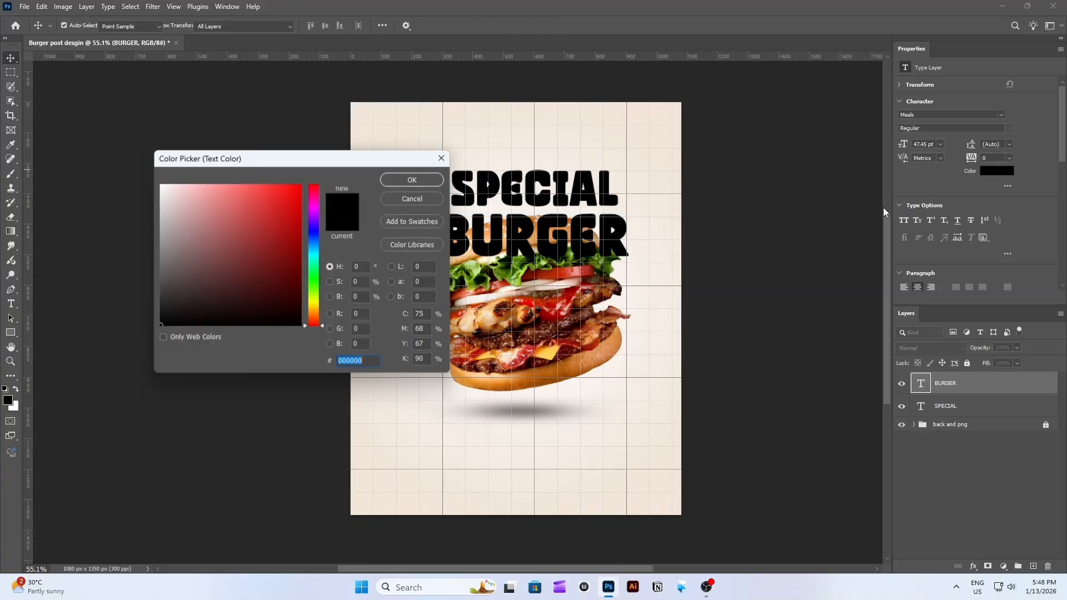
drag(212, 195, 291, 223)
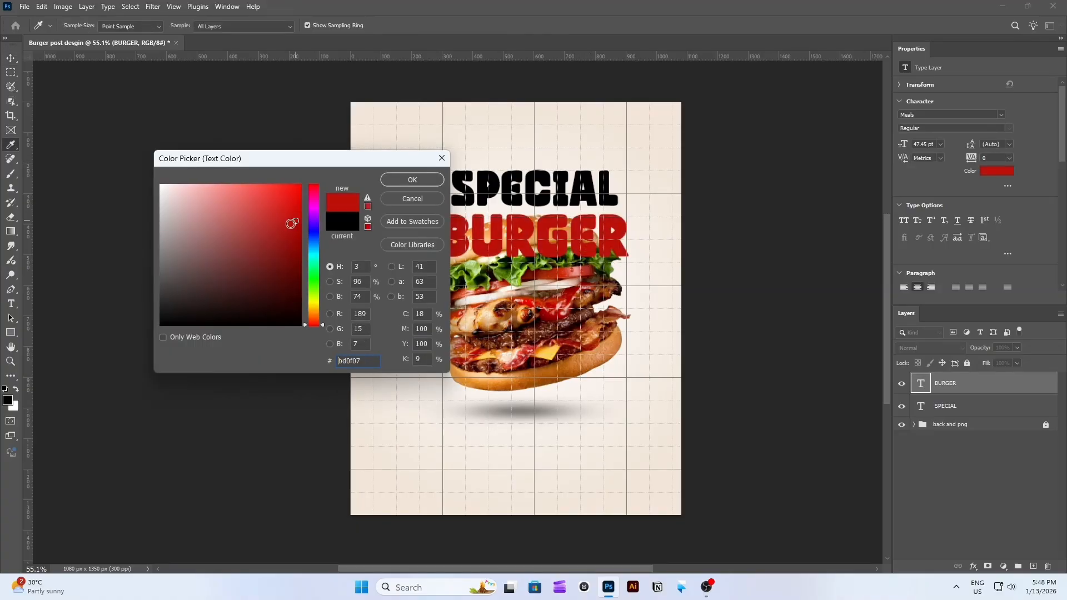
click(413, 179)
click(945, 406)
click(997, 170)
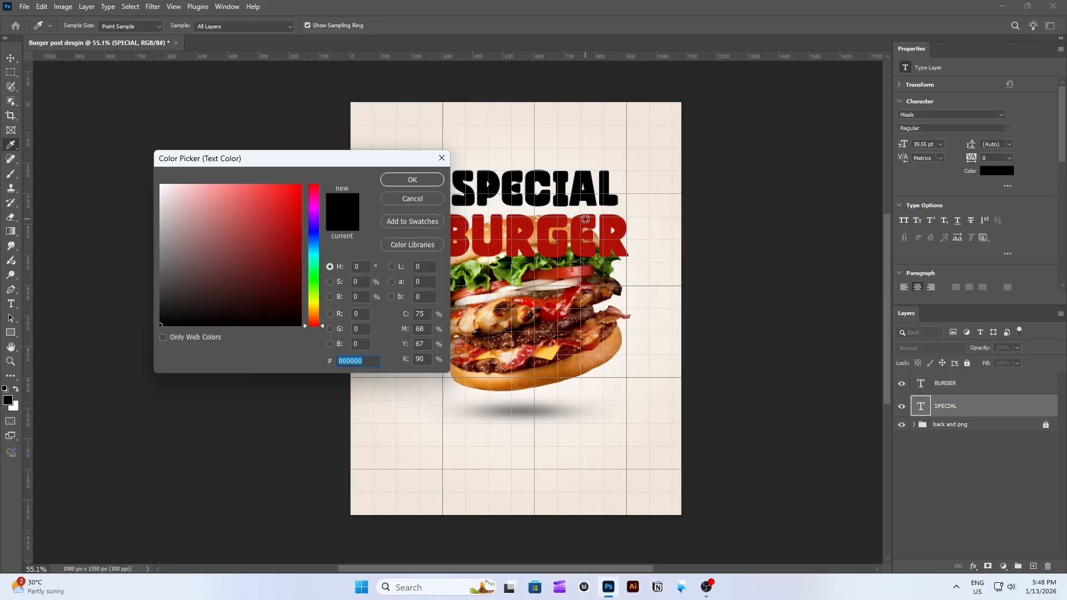
click(585, 219)
click(413, 180)
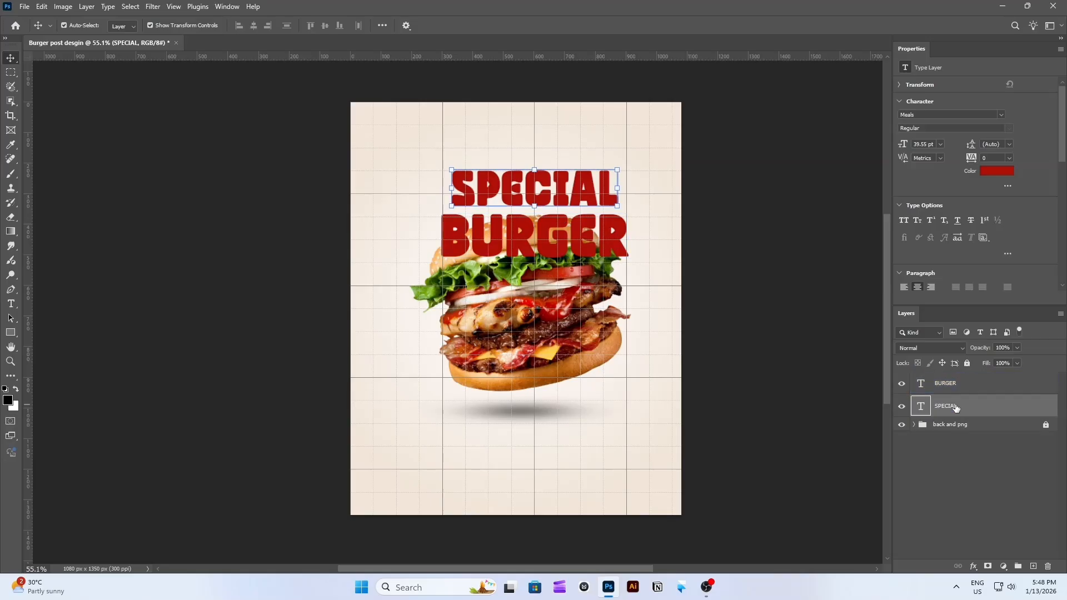
Step: Unlock the "back and png" group and place the BURGER text layer inside it, beneath the burger layer
drag(946, 385, 963, 453)
click(915, 402)
click(1046, 402)
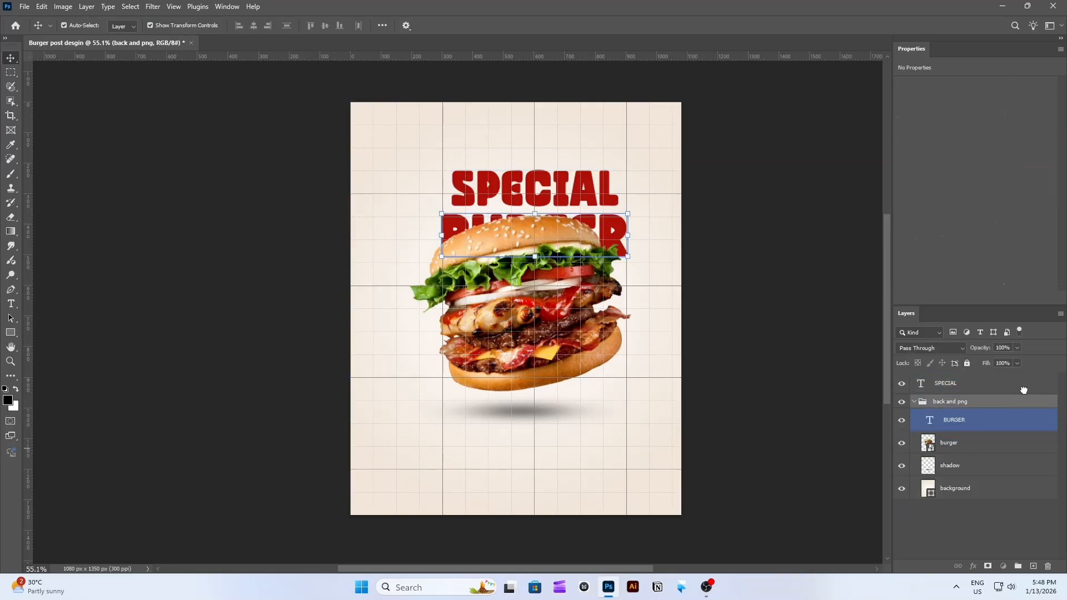
Step: Set the SPECIAL text's tracking to 75 and nudge it down closer to BURGER
click(1024, 389)
click(1010, 158)
click(996, 286)
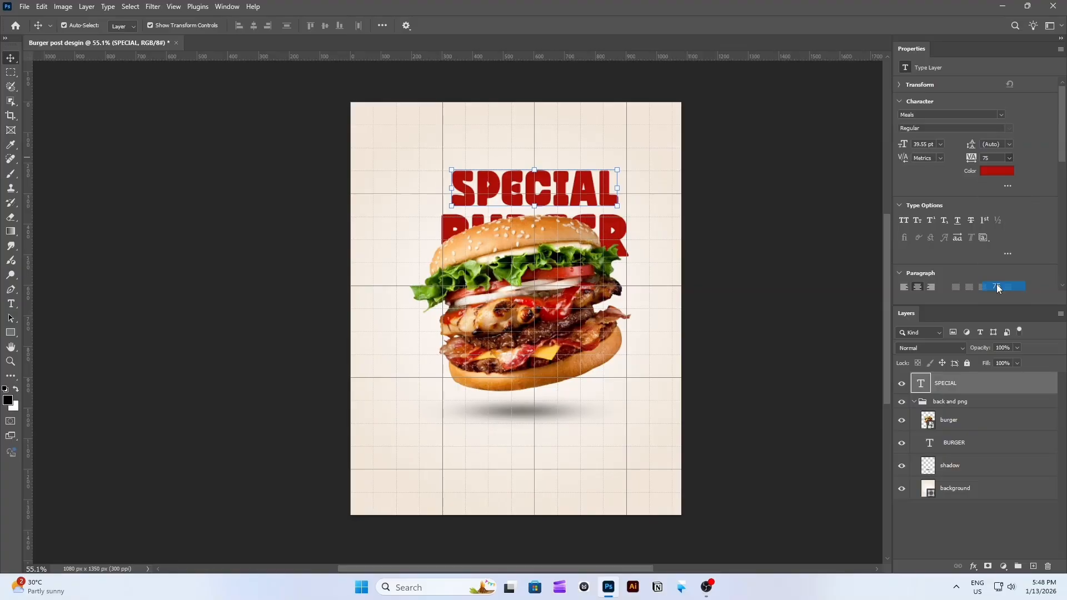
click(996, 286)
key(shift+Down)
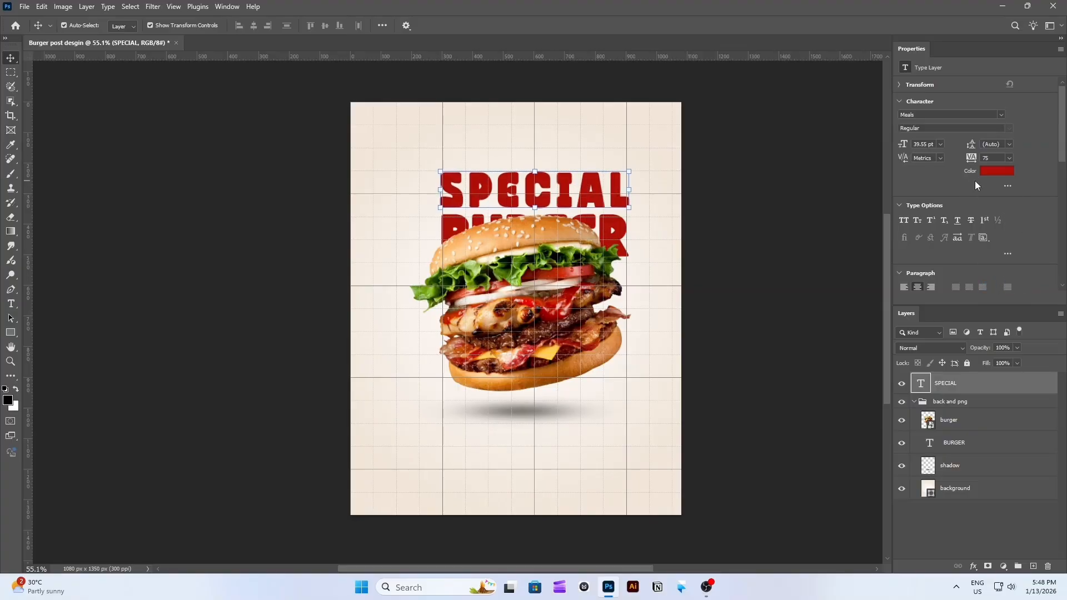
click(828, 160)
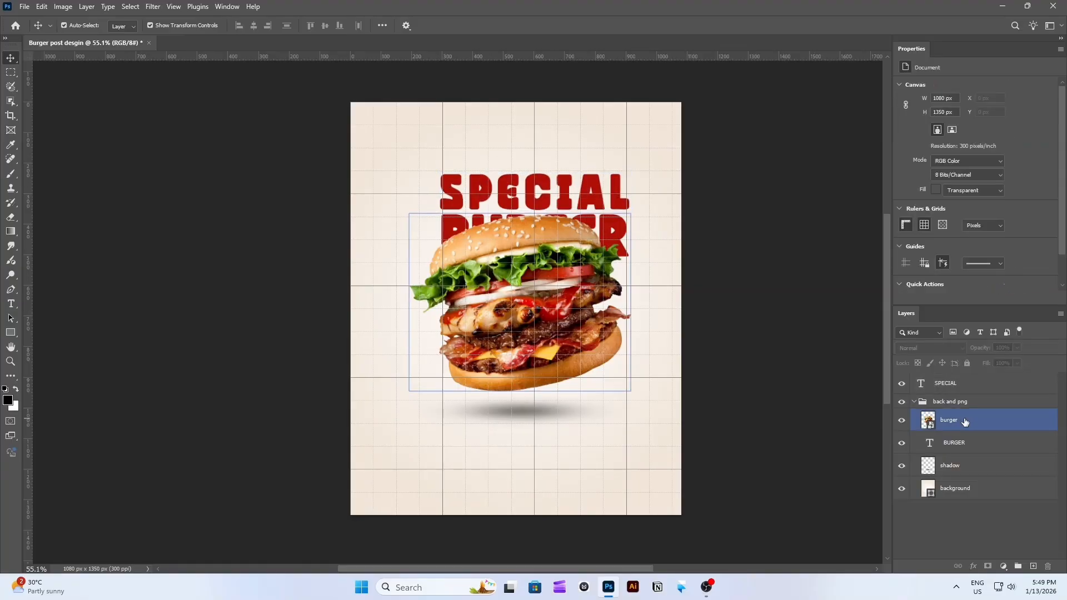
Step: Move the shadow layer directly beneath the burger layer and scale both down together to about 92%
drag(948, 466, 948, 433)
ctrl+click(952, 425)
key(ctrl+t)
drag(520, 214, 518, 223)
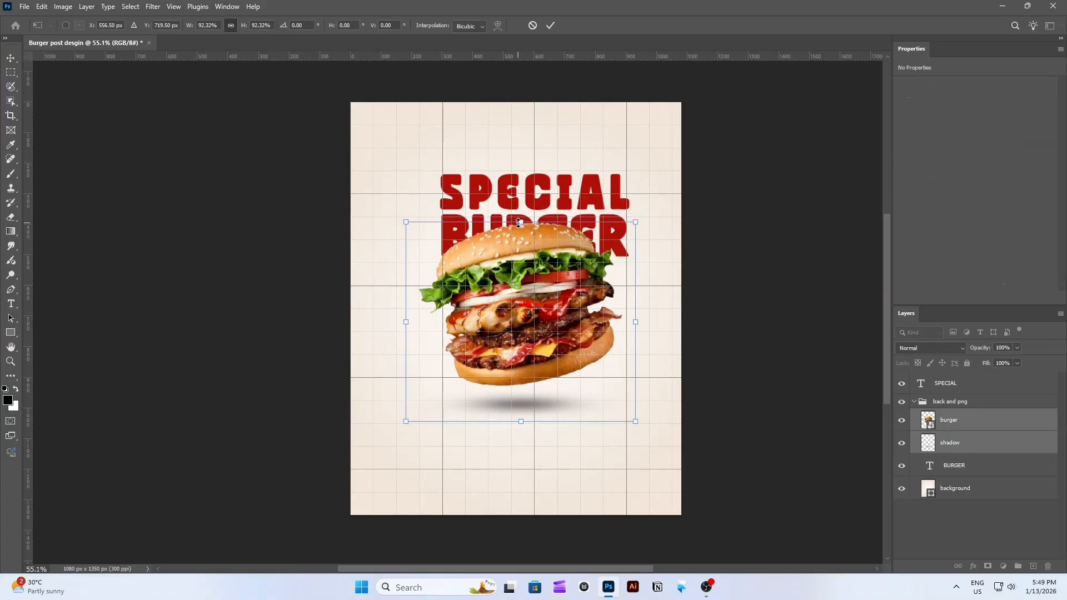
click(551, 26)
click(740, 190)
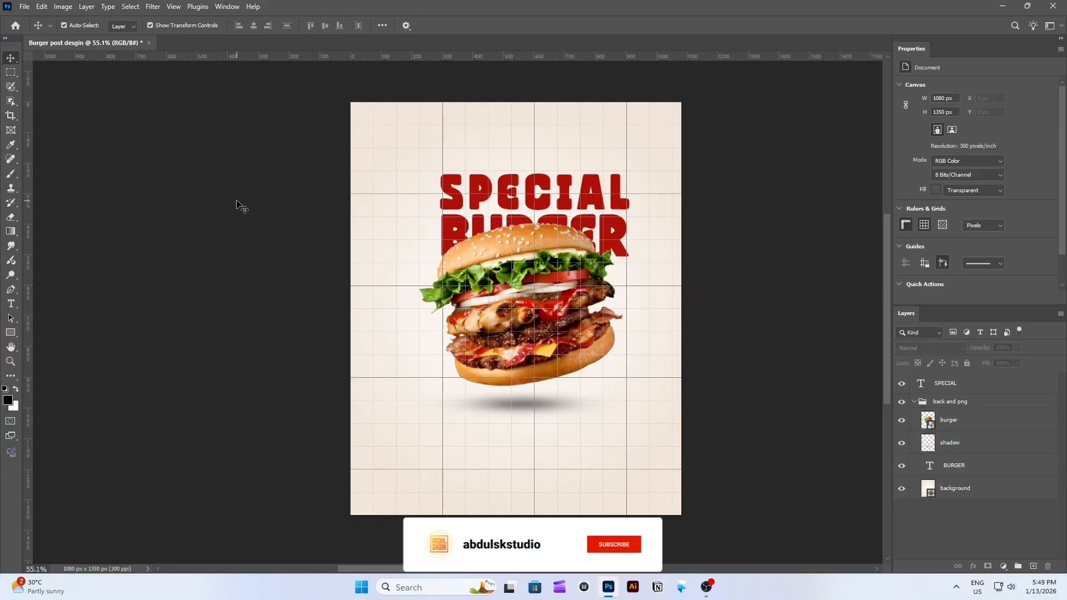
Step: Add a centered, dark Lorem ipsum paragraph in Poppins Regular at 6 pt beneath the shadow and shift it slightly lower
key(t)
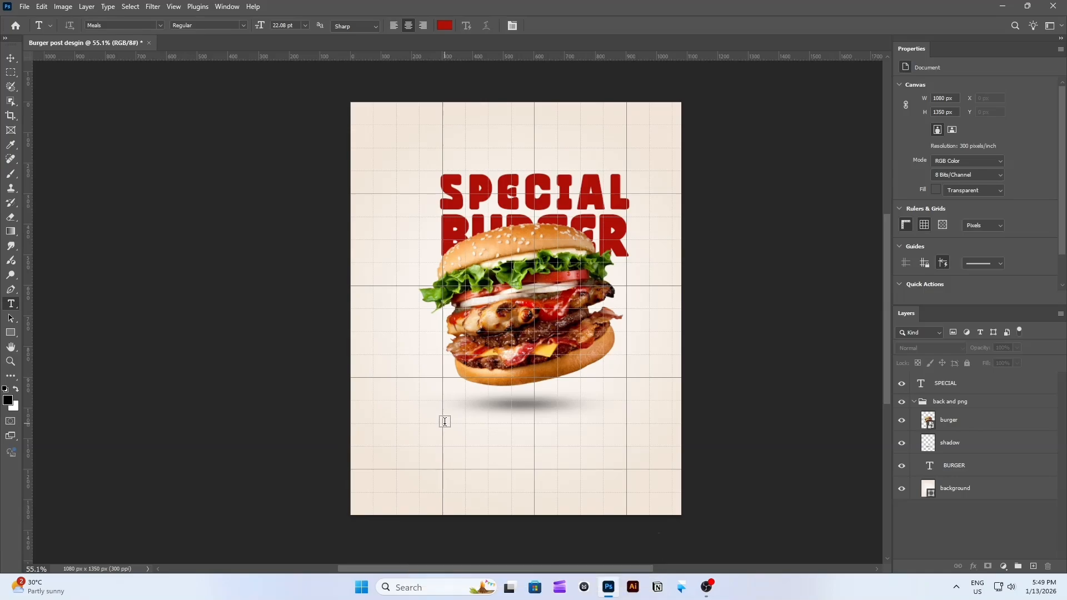
drag(439, 423, 630, 446)
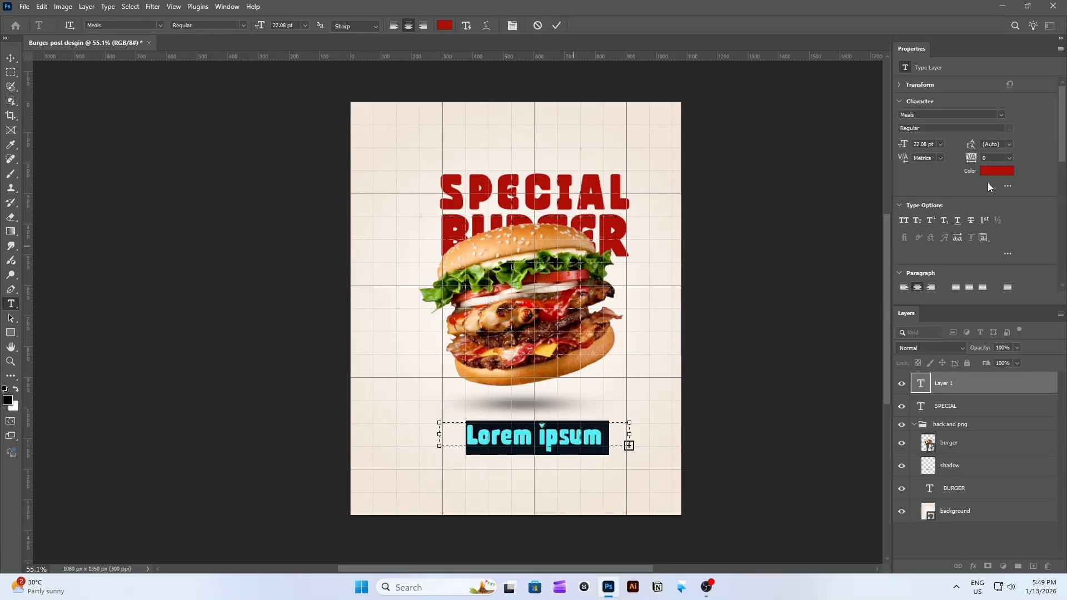
click(942, 115)
text(po)
key(Return)
click(941, 144)
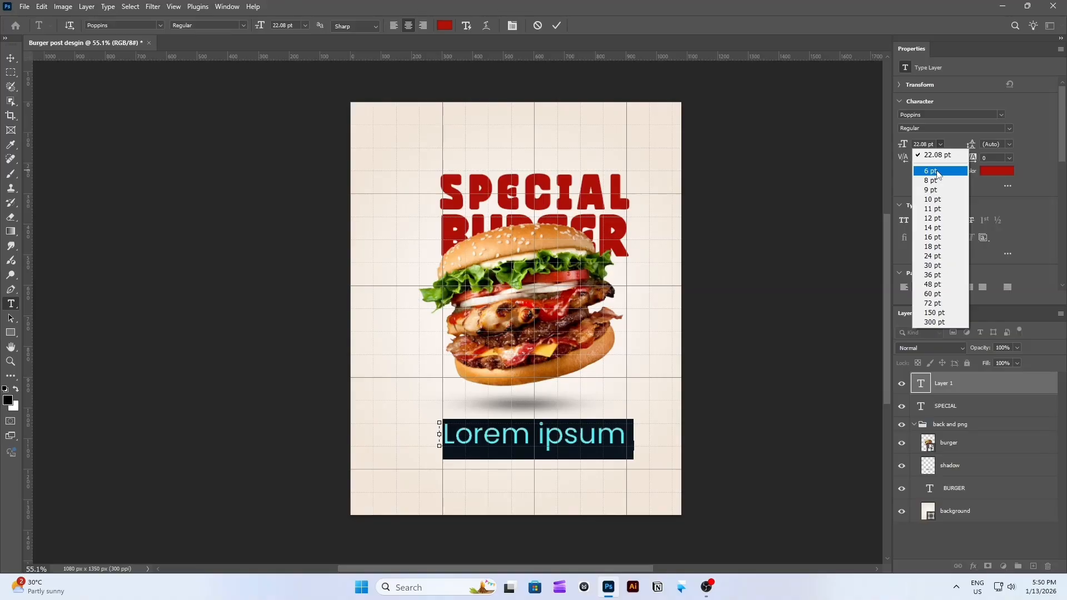
click(938, 171)
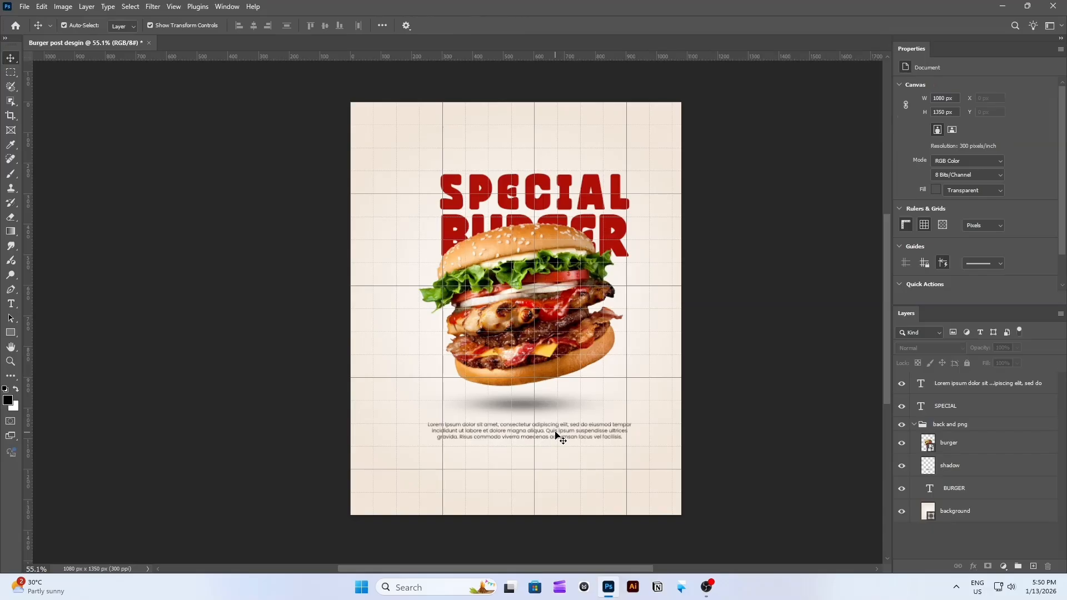
drag(556, 435, 557, 447)
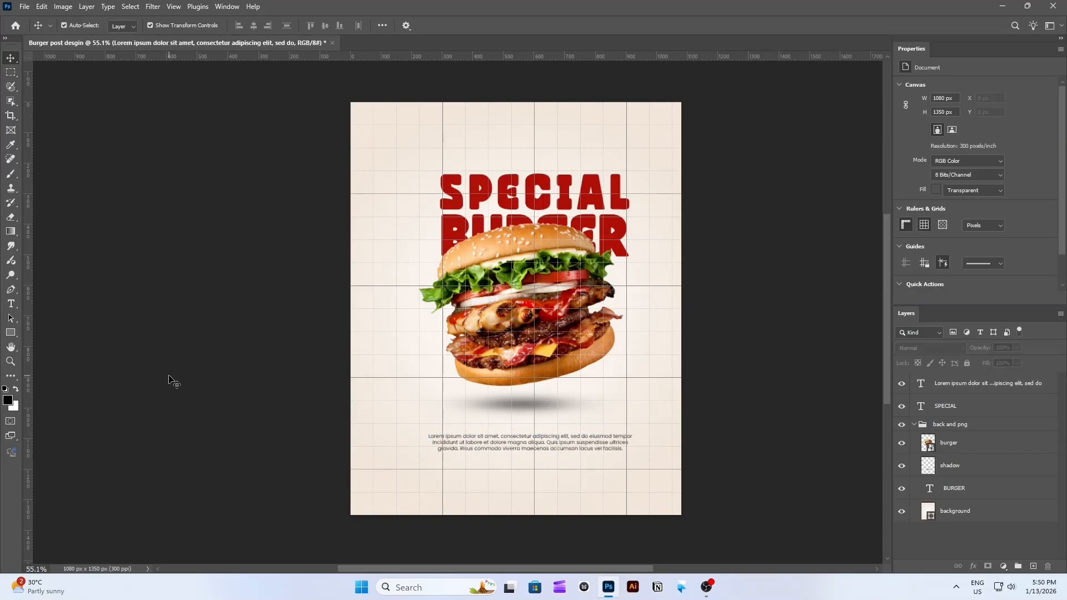
Step: Draw a rectangle about 467 × 49 px beneath the paragraph and fill it with the title's dark red
key(u)
drag(460, 470, 603, 485)
click(939, 167)
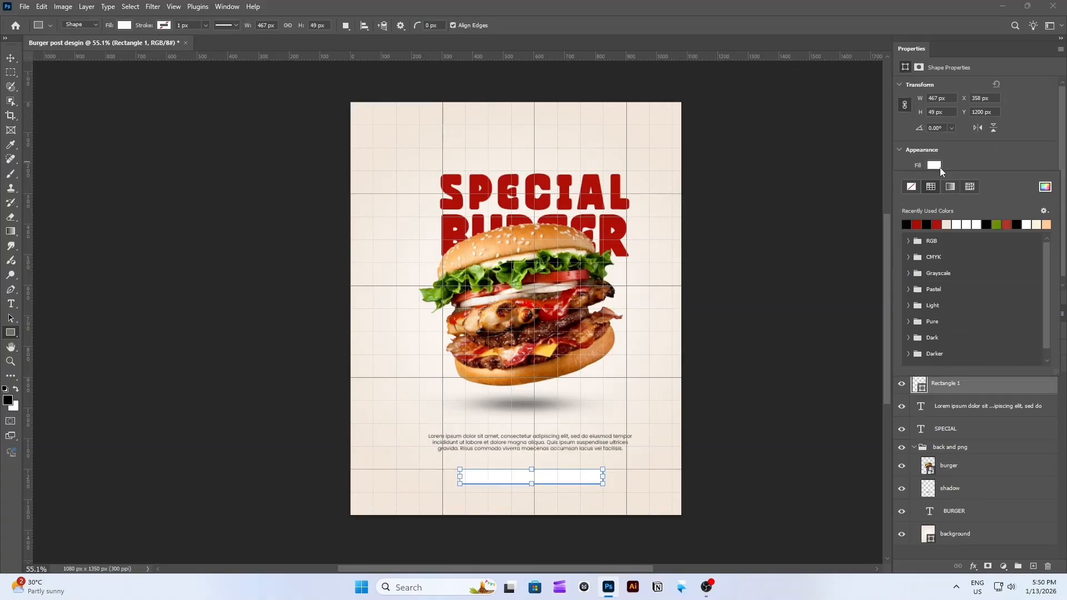
click(917, 224)
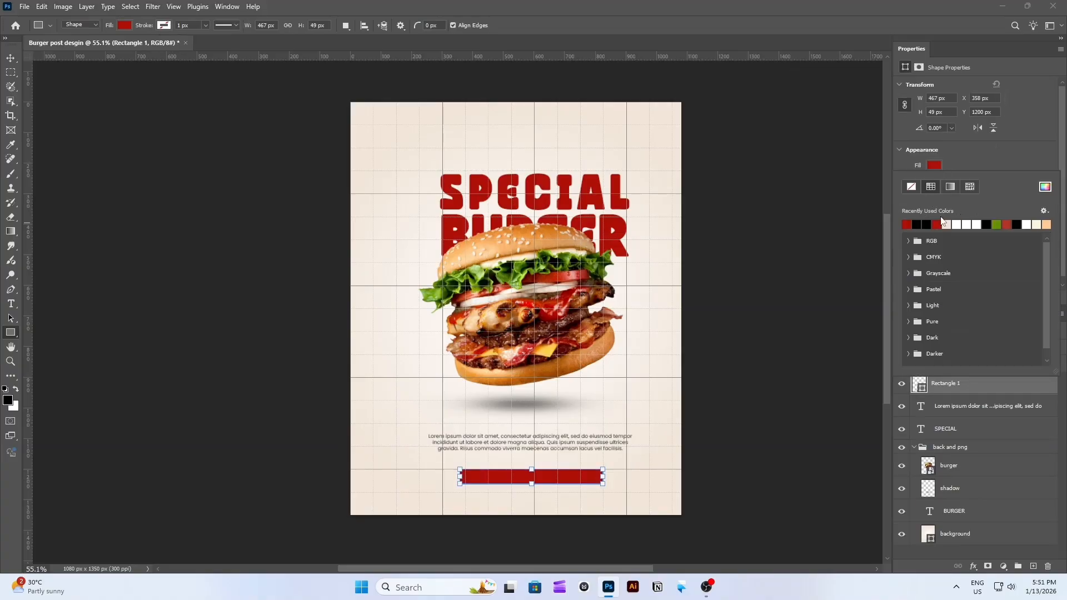
click(1045, 188)
click(432, 180)
click(10, 61)
click(103, 116)
Step: Round all corners of the red rectangle to 10 px and center it horizontally with the paragraph
click(501, 477)
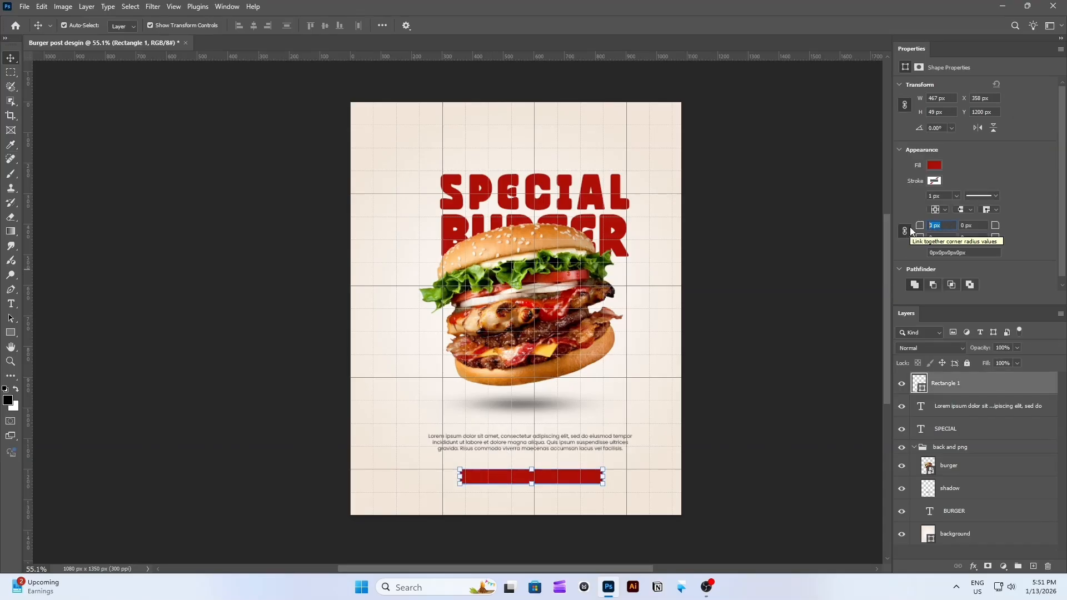
click(186, 238)
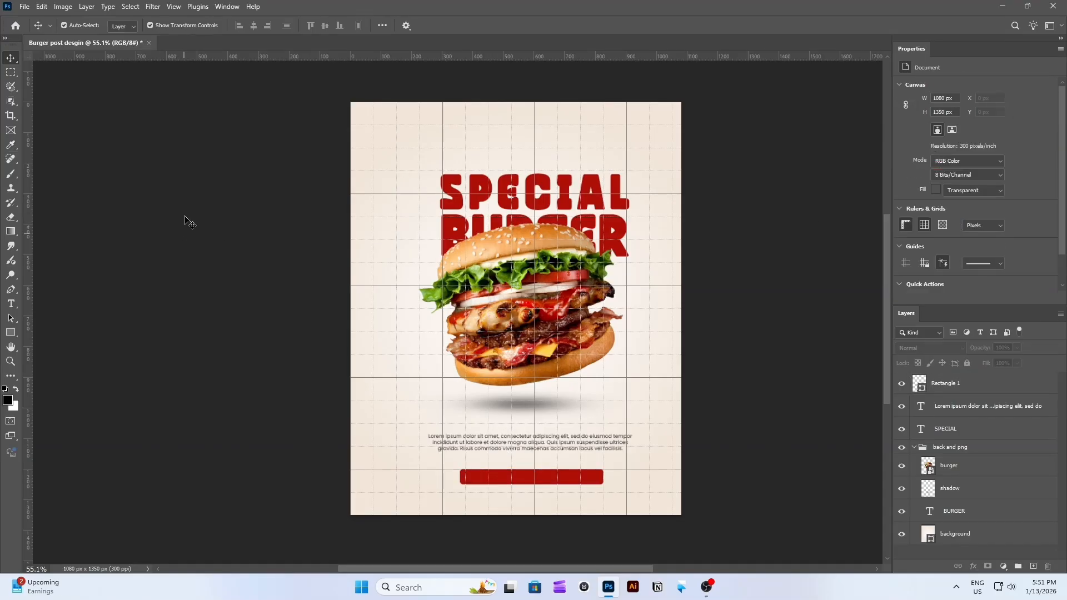
click(523, 448)
shift+click(524, 477)
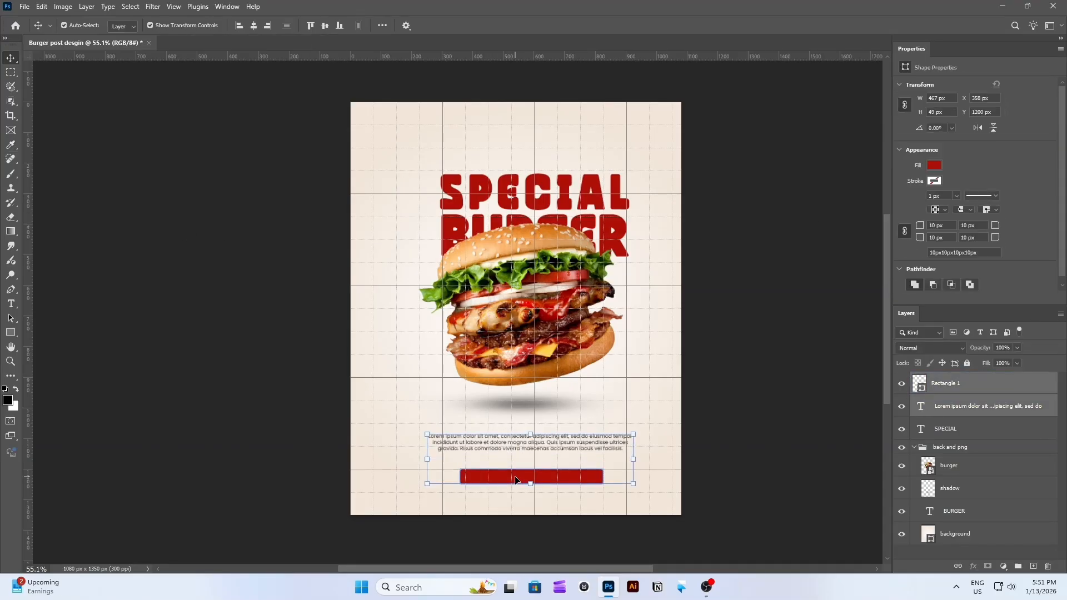
click(213, 256)
click(430, 402)
click(500, 479)
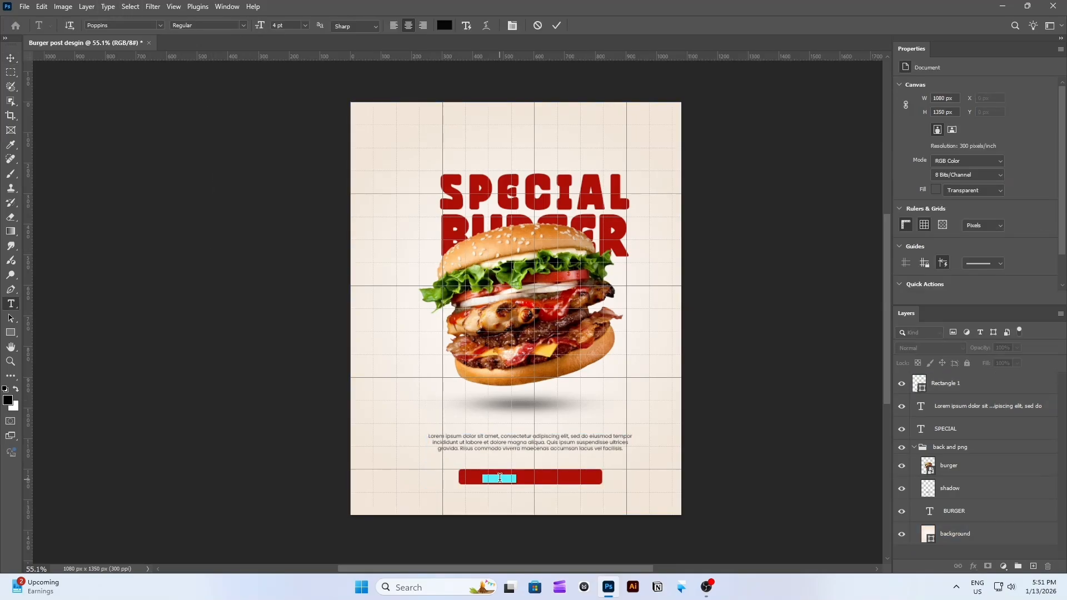
click(997, 171)
click(160, 183)
click(393, 183)
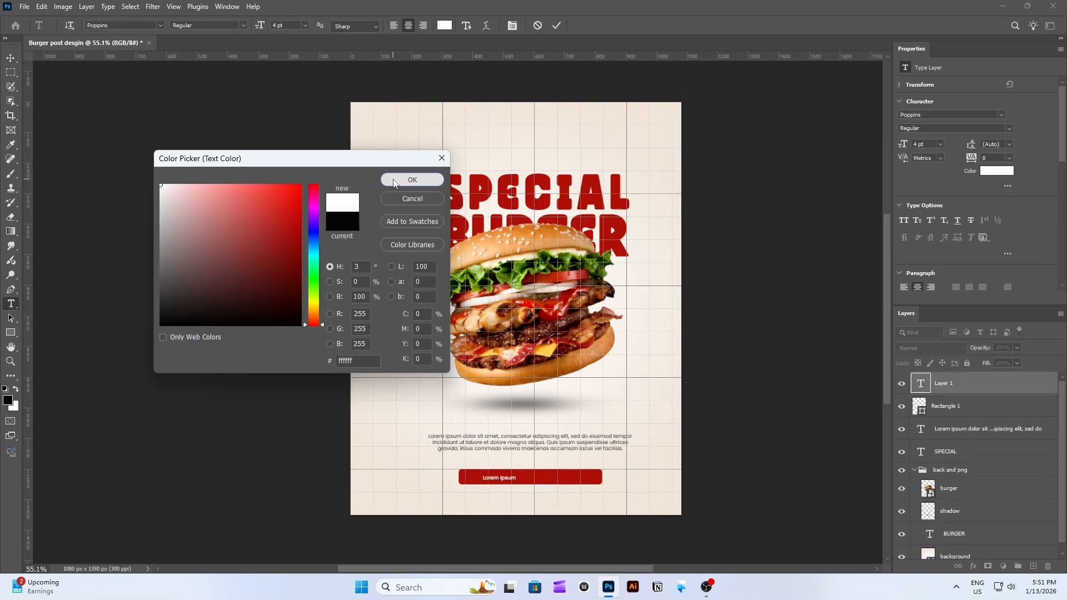
click(953, 128)
click(934, 281)
click(940, 144)
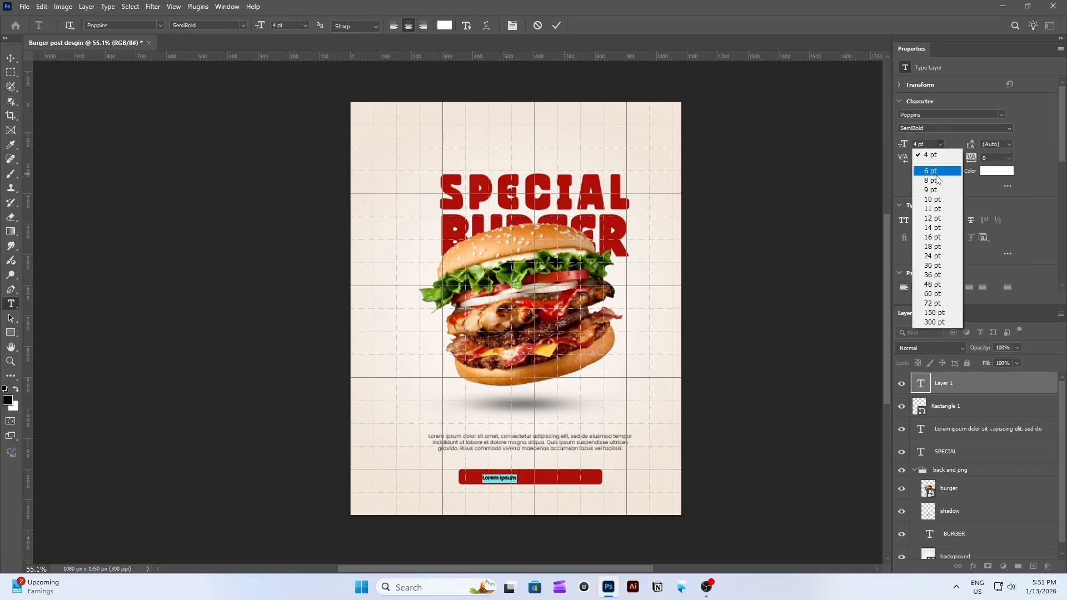
click(934, 199)
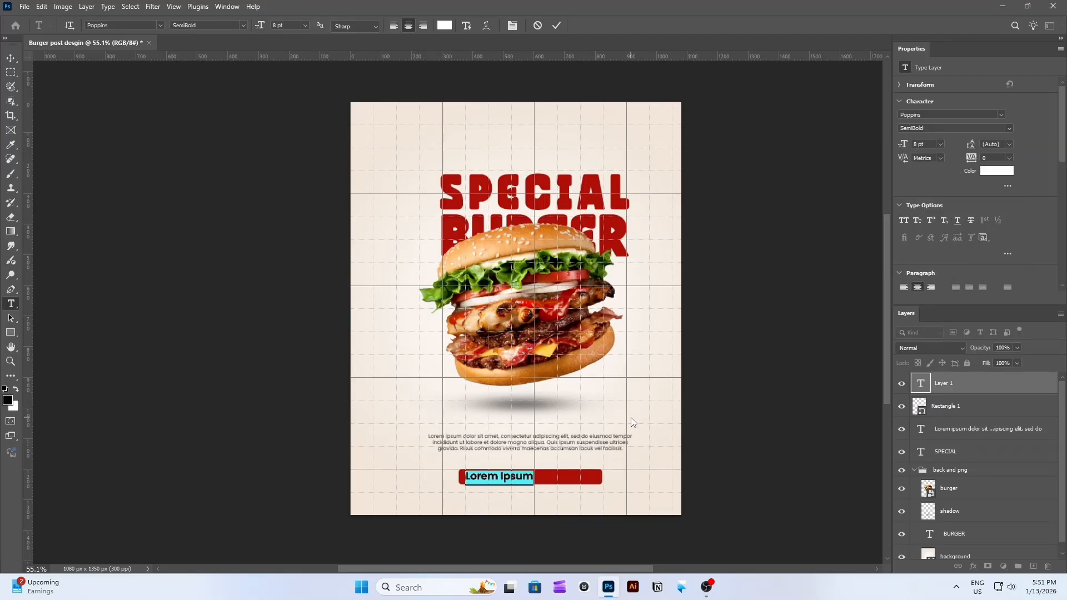
text(Www)
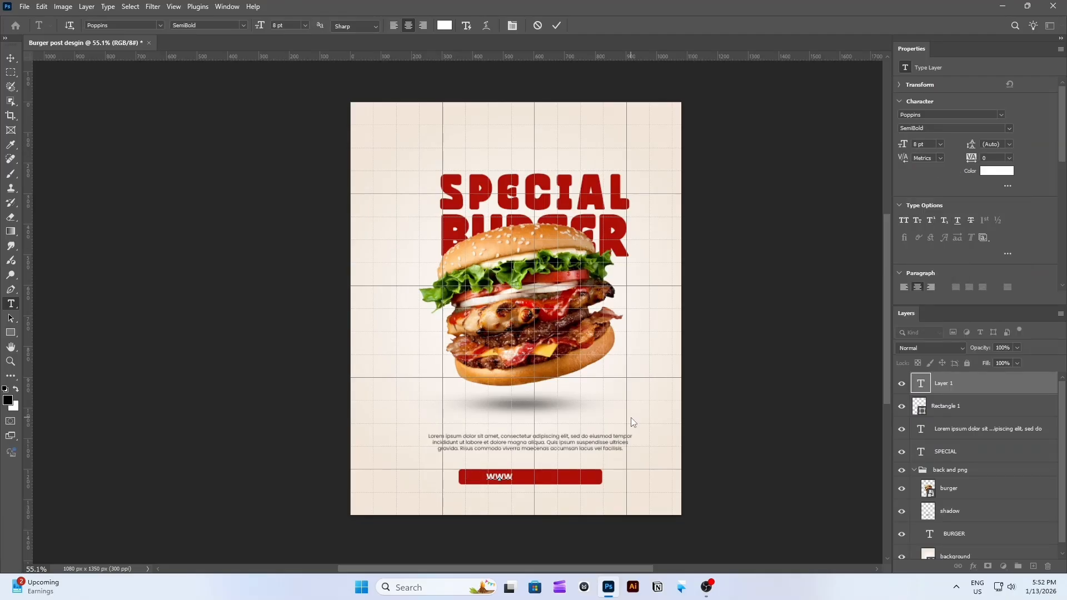
text(.burgerking.com)
click(10, 57)
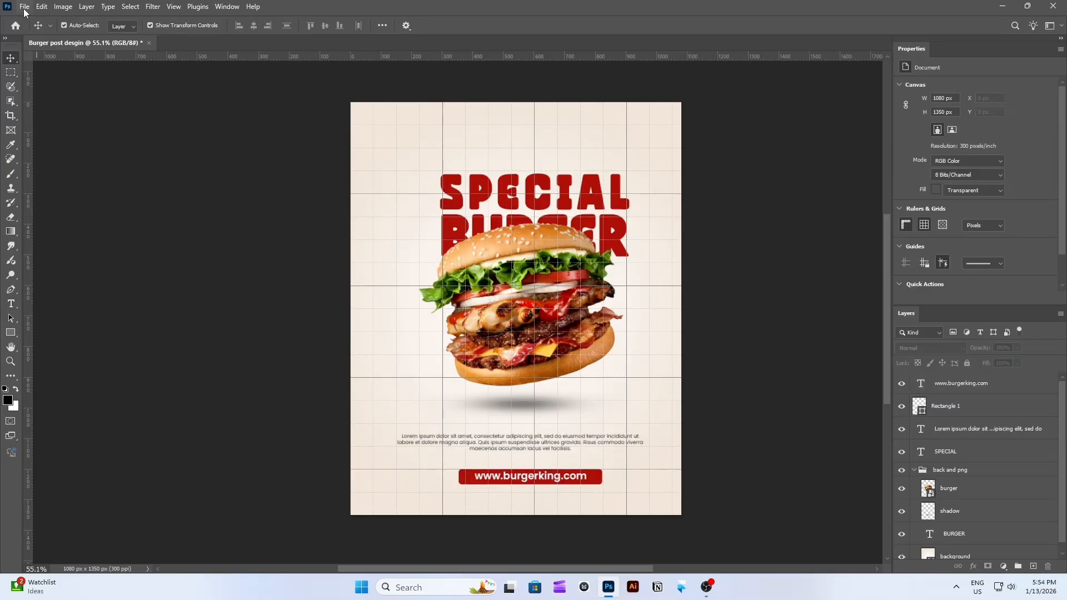
Step: Place the Burger King logo as an embedded image, scaled down small in the upper-left corner of the poster
click(24, 6)
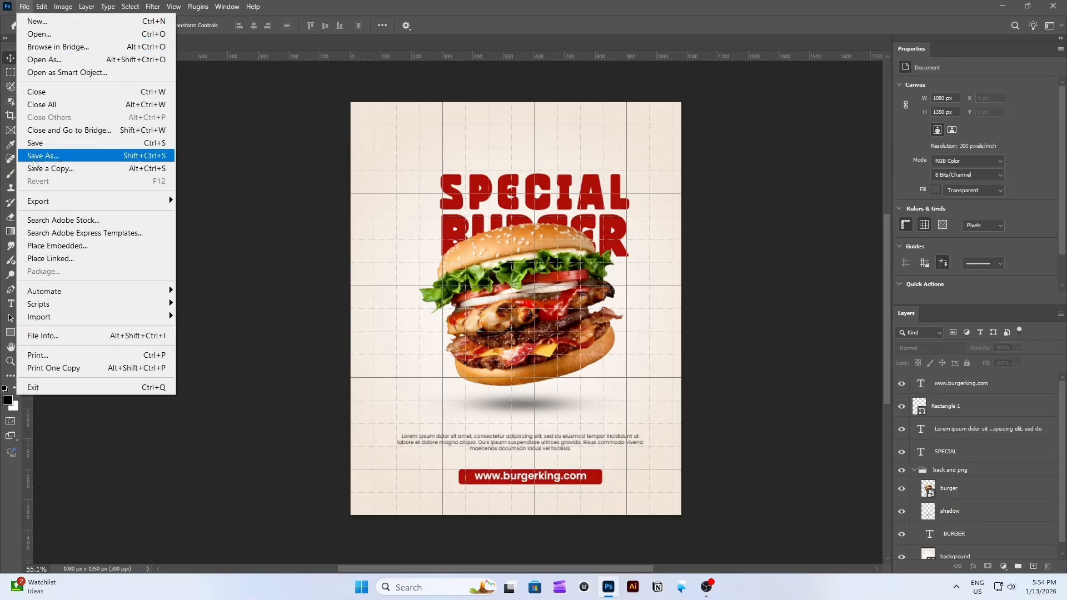
click(43, 247)
click(437, 187)
click(439, 280)
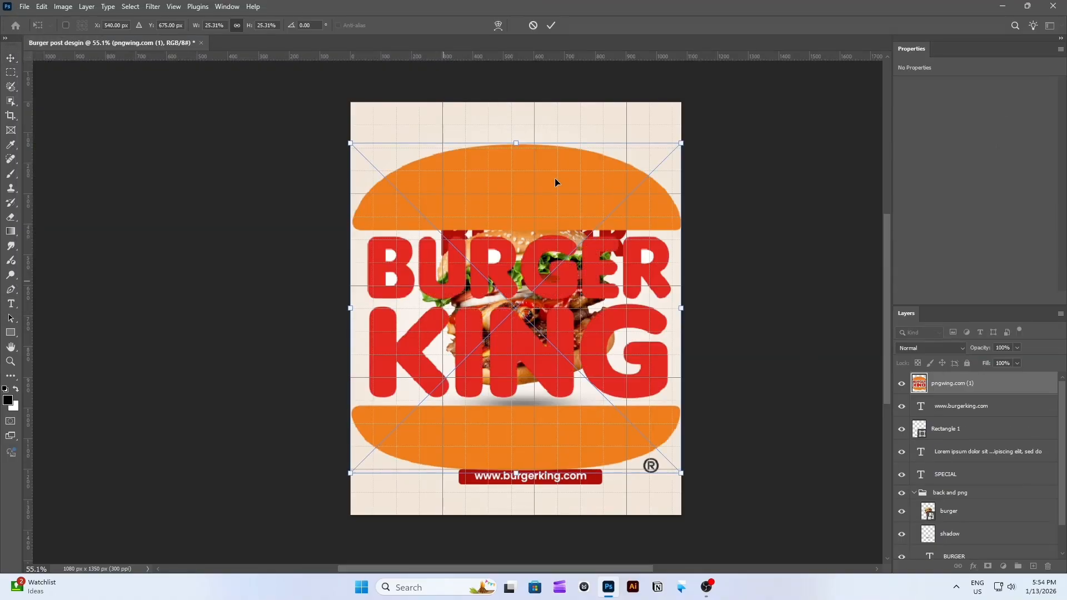
drag(516, 193, 392, 139)
key(Return)
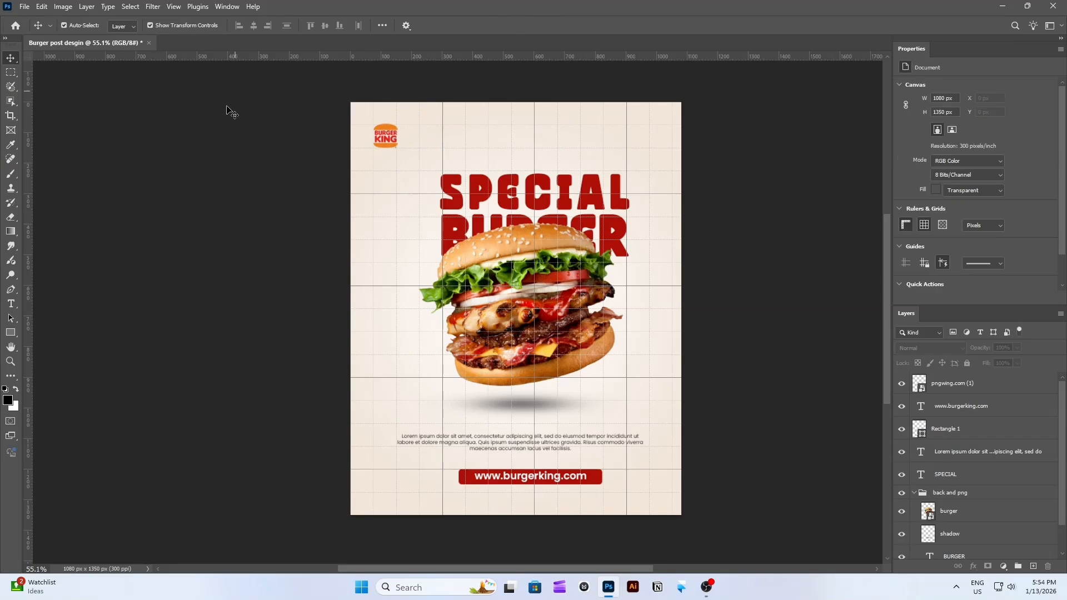
Step: Place the Google Play badge as an embedded image, scaled to about 0.89% in the poster's upper-right corner, level with the logo
click(24, 6)
click(50, 198)
click(374, 179)
click(441, 276)
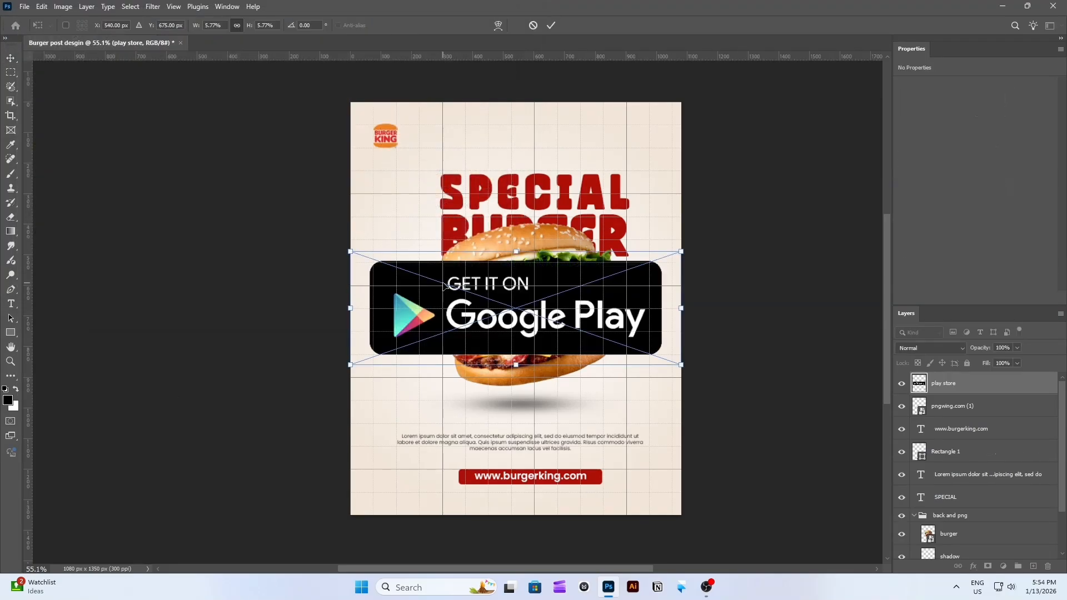
drag(516, 366, 624, 136)
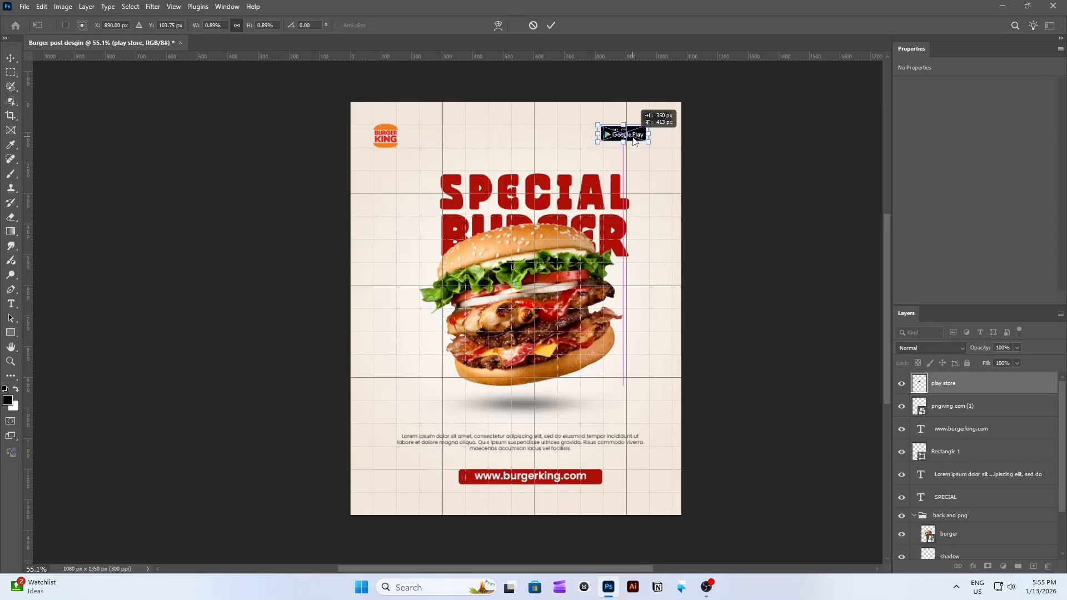
click(551, 25)
click(202, 132)
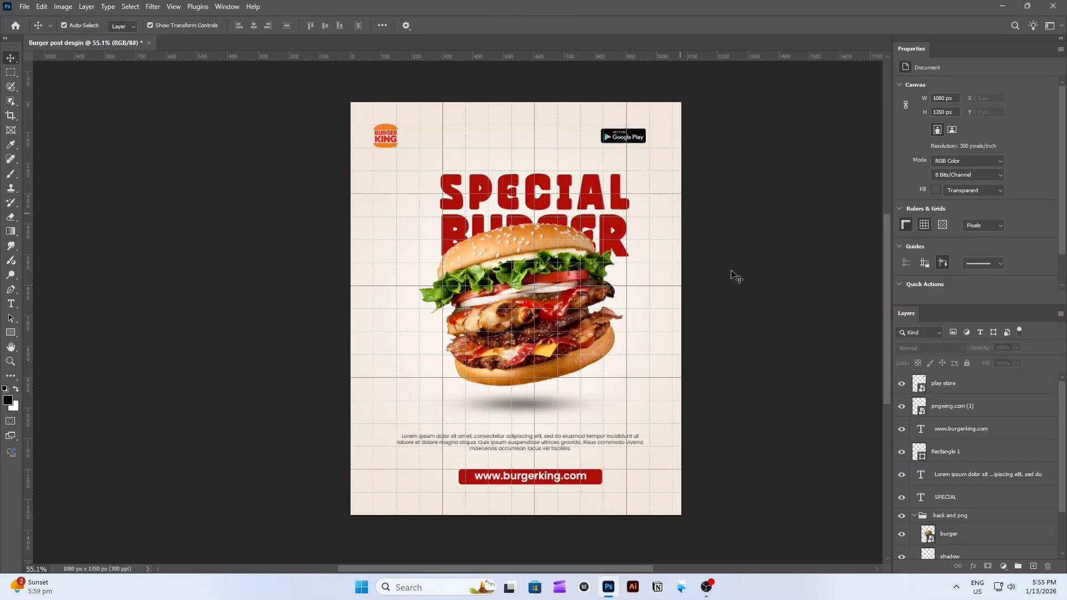
Step: Place the red brush image, scaled to about 212 × 122 px, over the right side of the burger
click(24, 7)
click(55, 246)
click(194, 180)
click(439, 279)
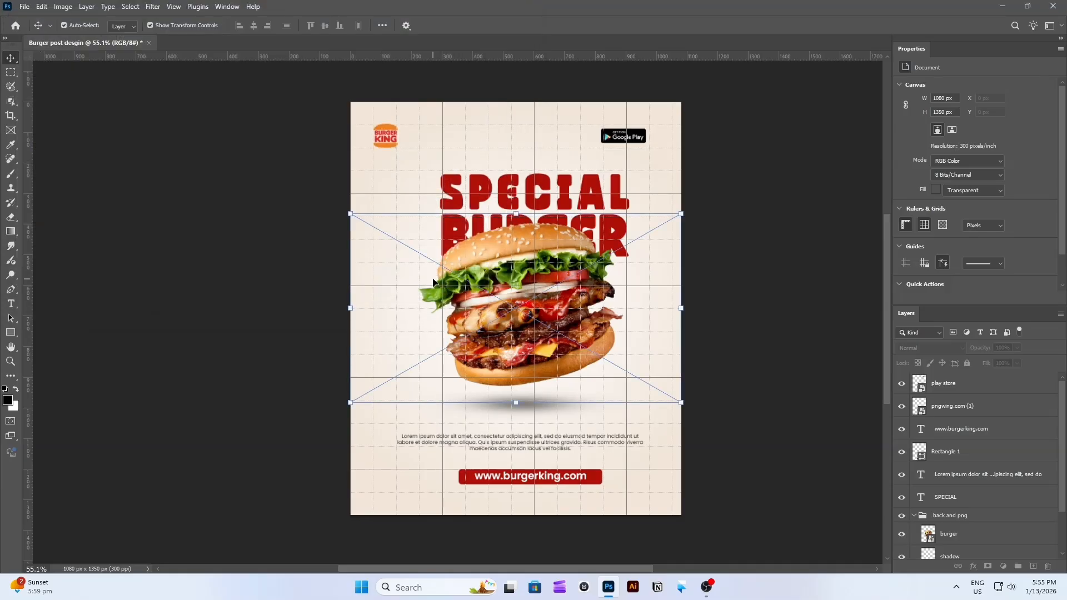
mouse_move(517, 214)
mouse_down()
mouse_move(531, 371)
mouse_move(612, 313)
mouse_up()
click(551, 26)
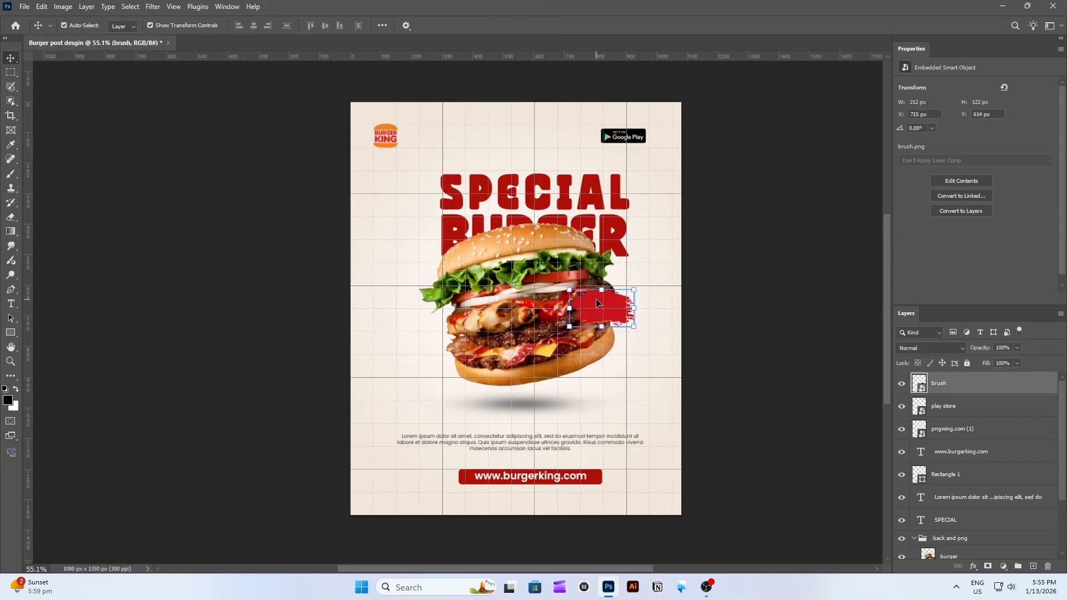
Step: Apply a light yellow Color Overlay effect to the brush layer
click(973, 566)
click(995, 529)
click(897, 164)
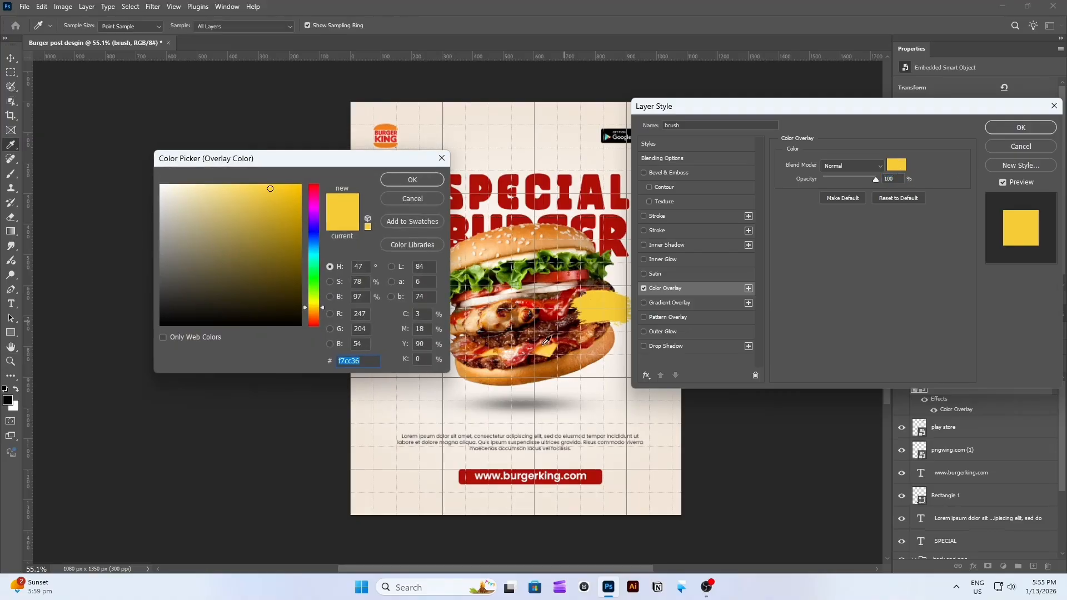
click(249, 187)
click(412, 180)
click(1021, 127)
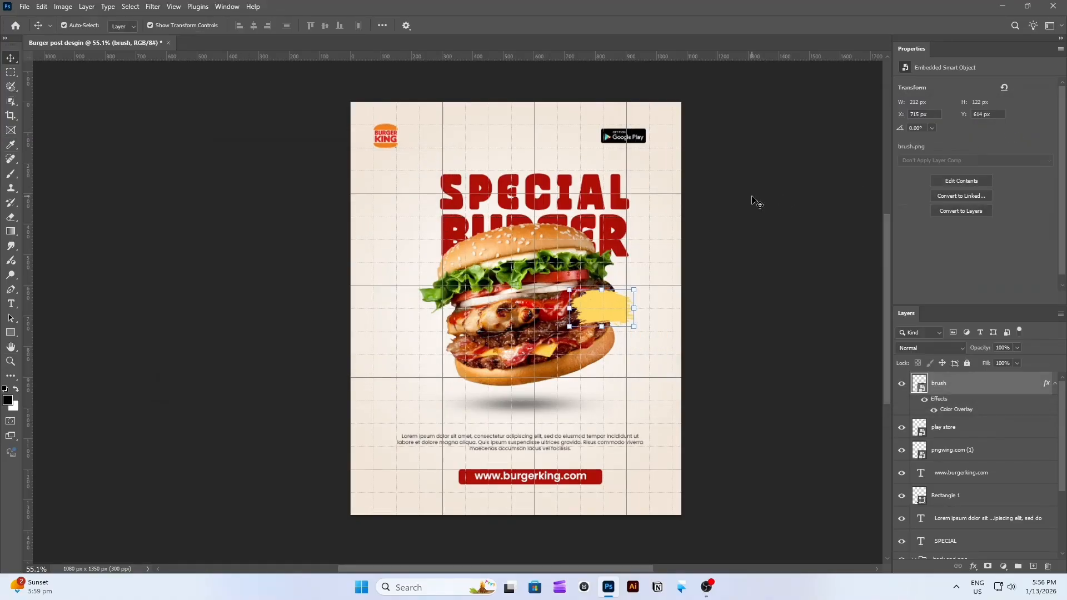
Step: Scale the yellow brush stroke down slightly, keeping it over the burger's right side
key(ctrl+t)
drag(632, 291, 626, 295)
key(Return)
click(770, 162)
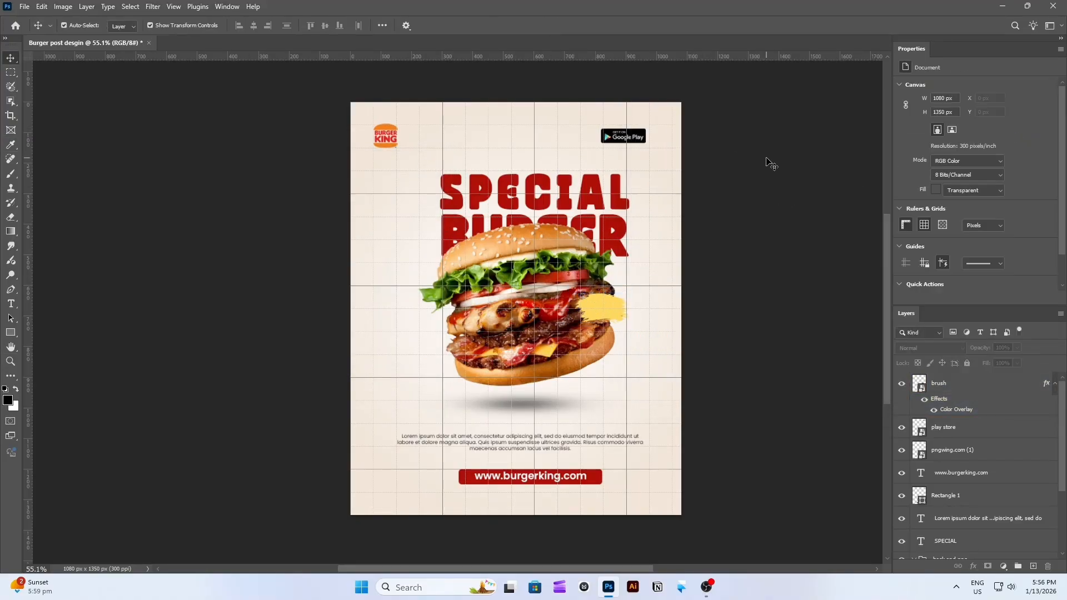
Step: Add the price text $10 on the yellow brush stroke in the Meals font at 10 pt, using the title's dark red
key(t)
click(596, 308)
click(1002, 115)
click(950, 188)
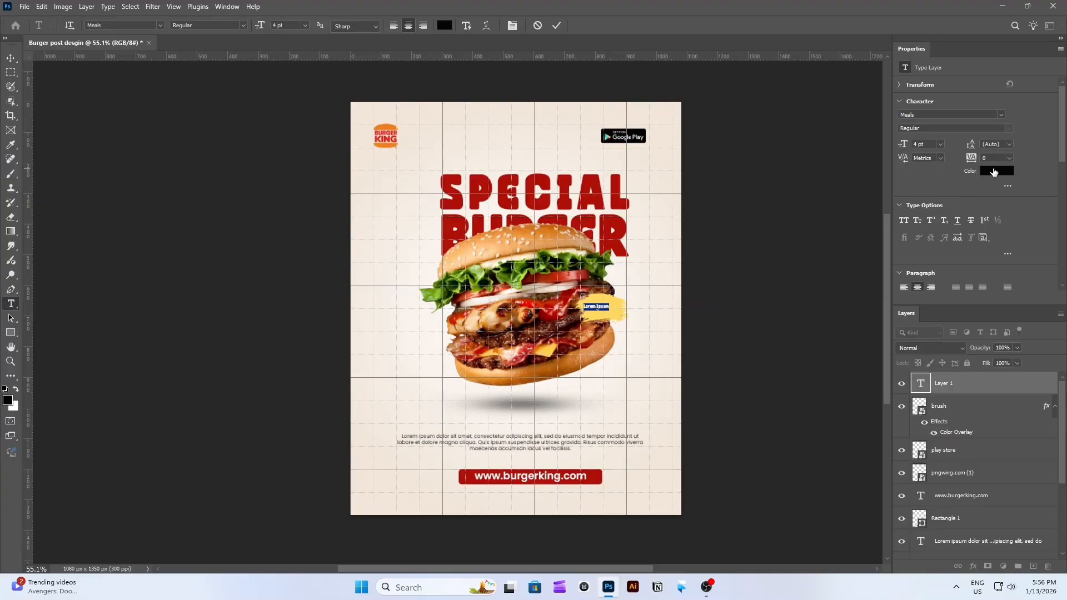
click(995, 171)
click(475, 190)
click(413, 179)
click(941, 144)
click(936, 199)
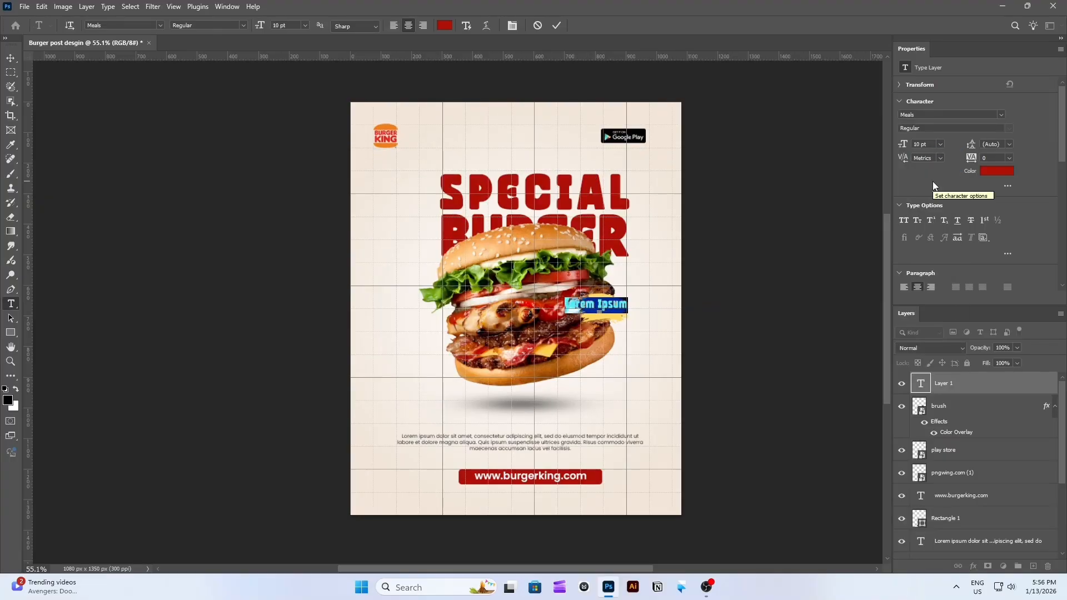
text($10)
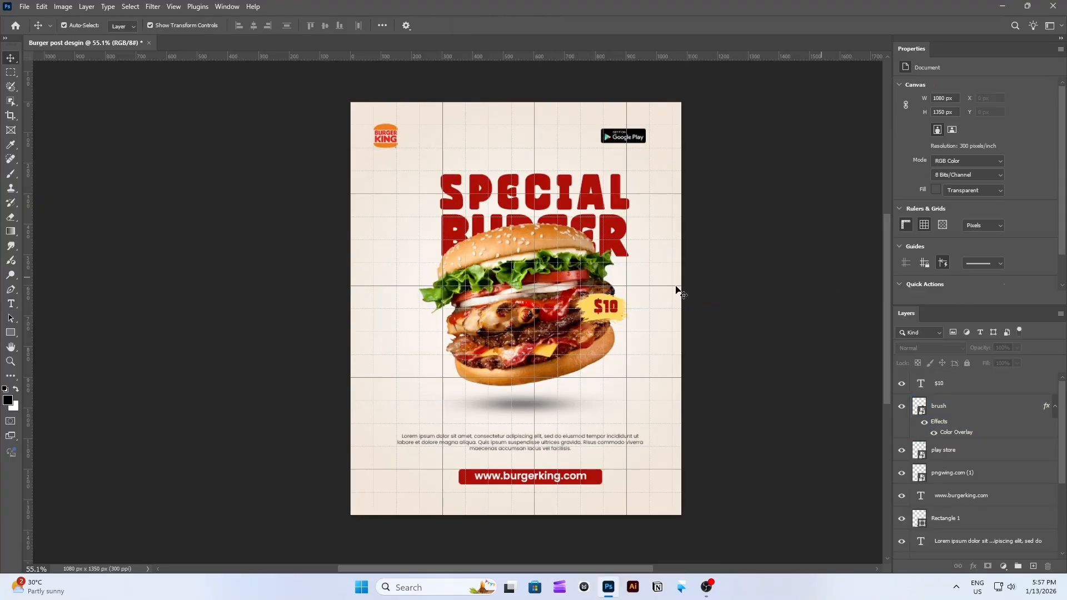
Step: Align the $10 text and the brush stroke to each other's horizontal and vertical centers
click(606, 307)
click(325, 26)
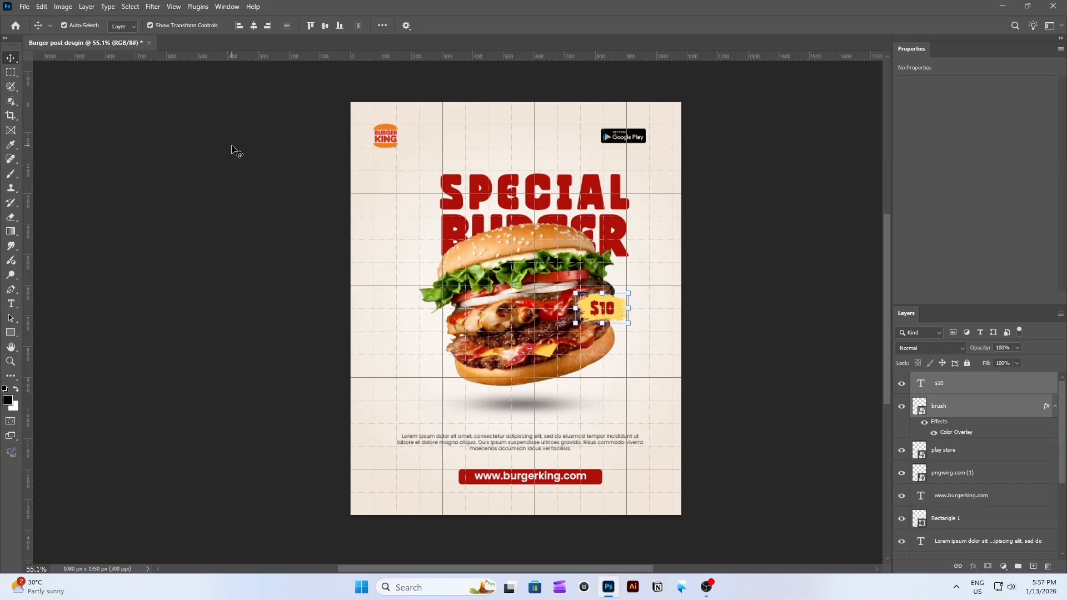
click(794, 315)
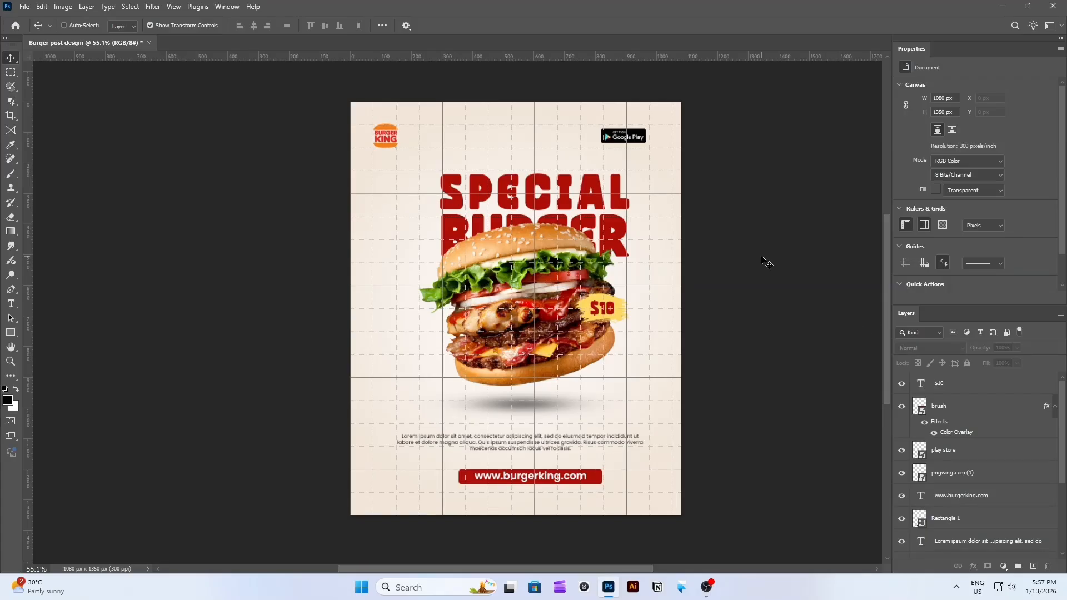
Step: Save the design as Burger post desgin.psd on Local Disk (D:) and quick-export a PNG with the same name there
key(ctrl+s)
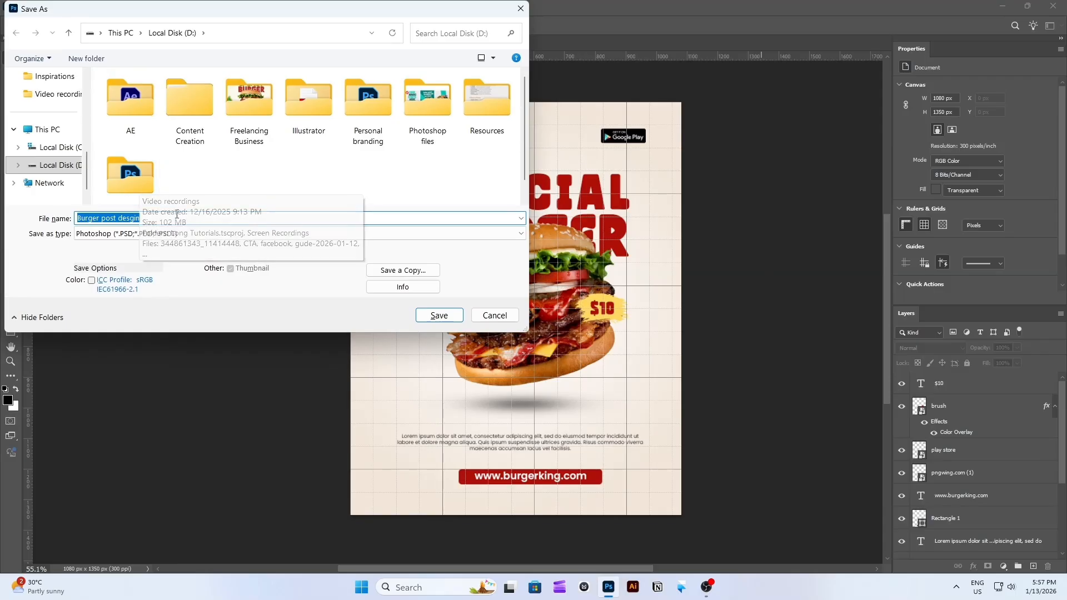
click(440, 316)
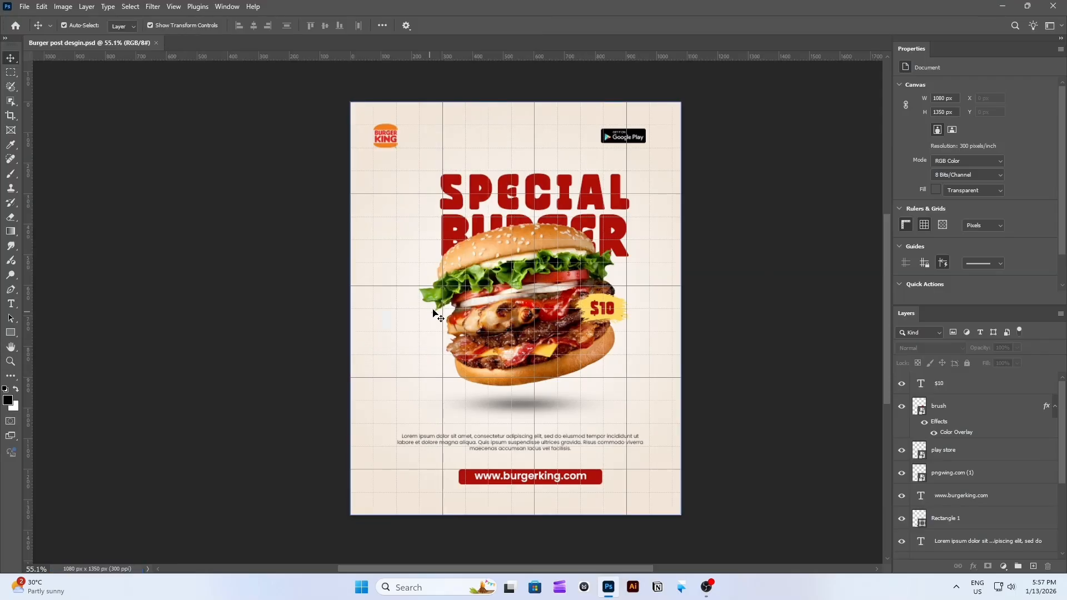
click(24, 7)
mouse_move(55, 201)
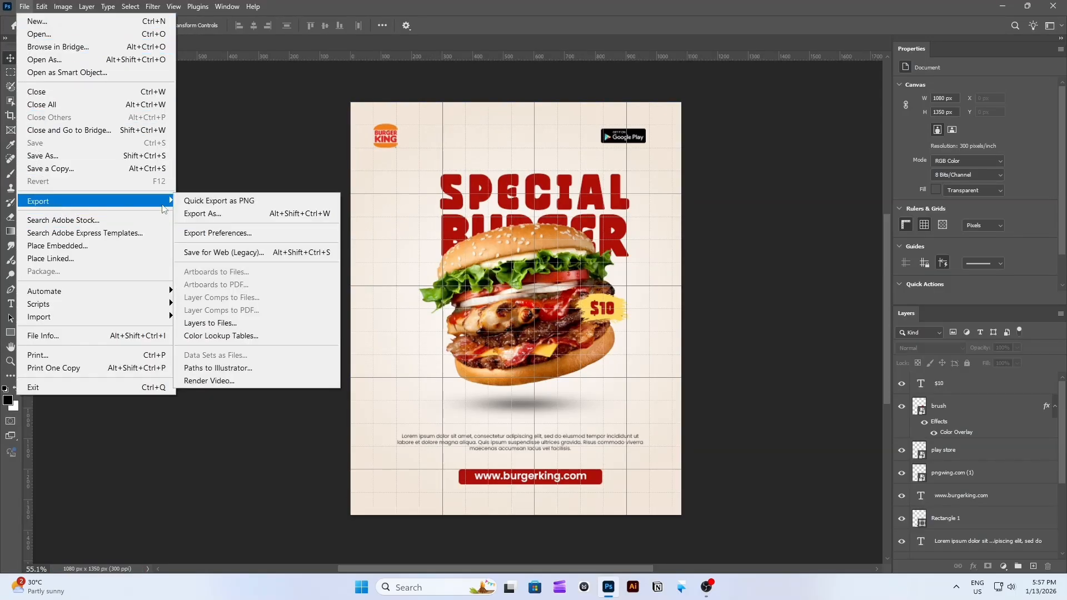
click(207, 204)
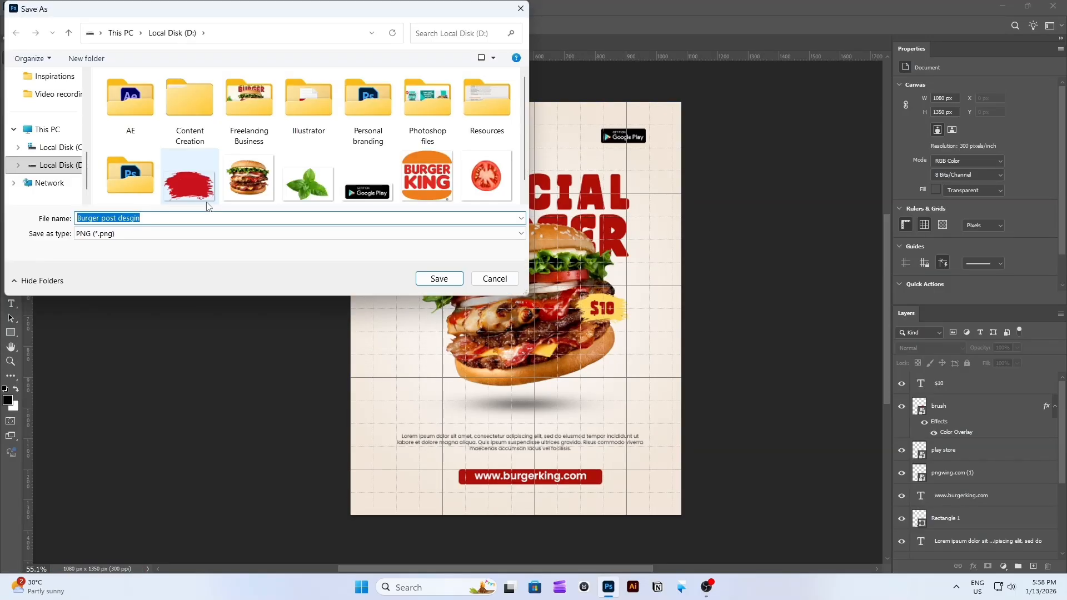
click(438, 279)
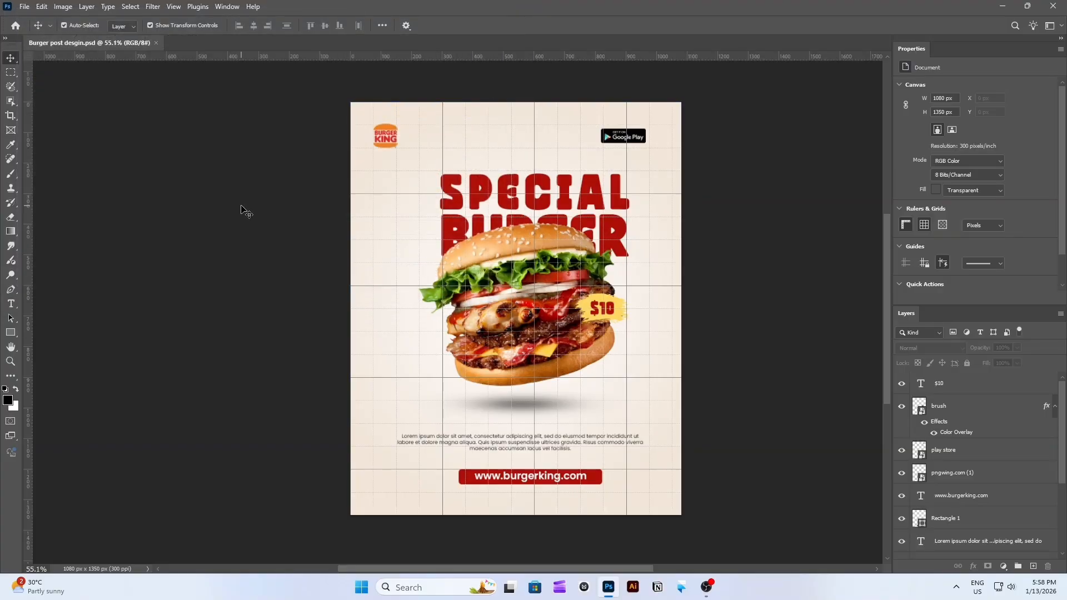